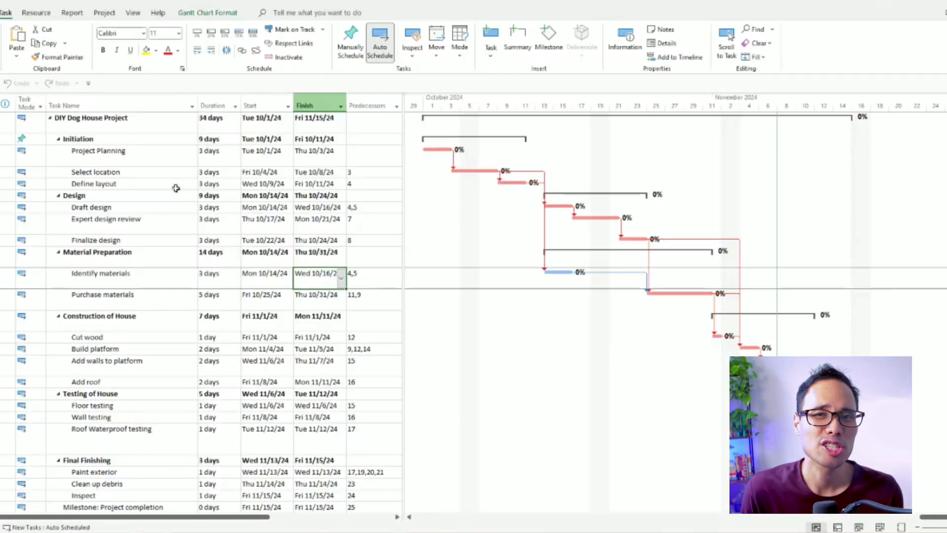
Select the Define layout and Expert design review tasks, then each project phase in turn
click(155, 182)
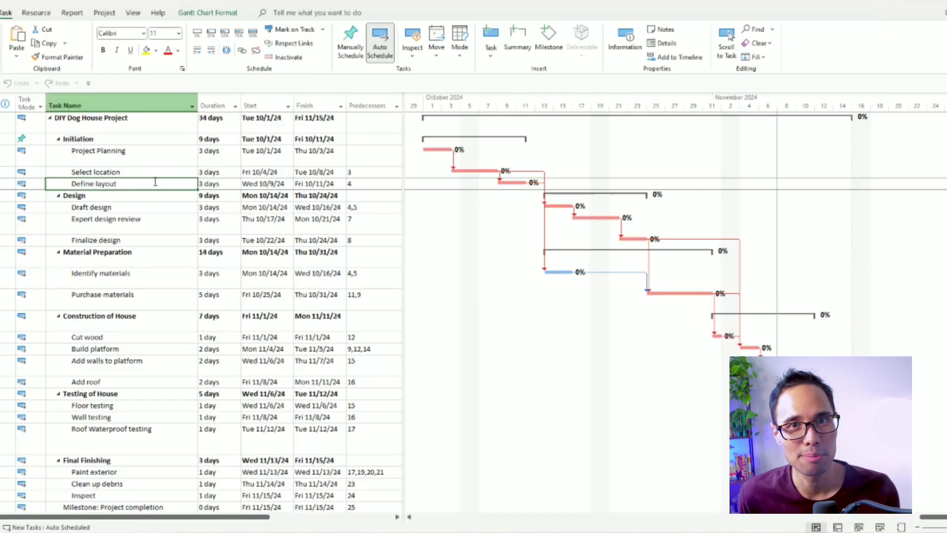
click(108, 230)
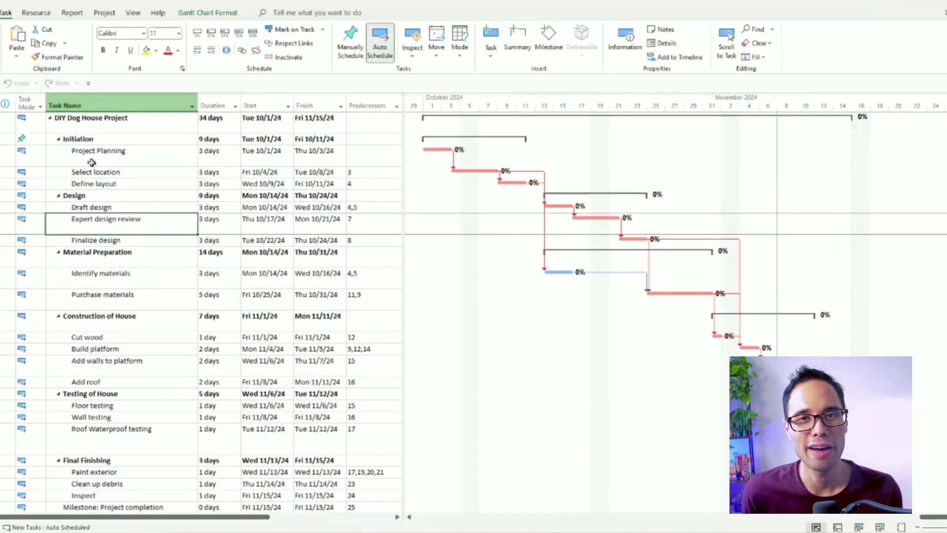
click(80, 119)
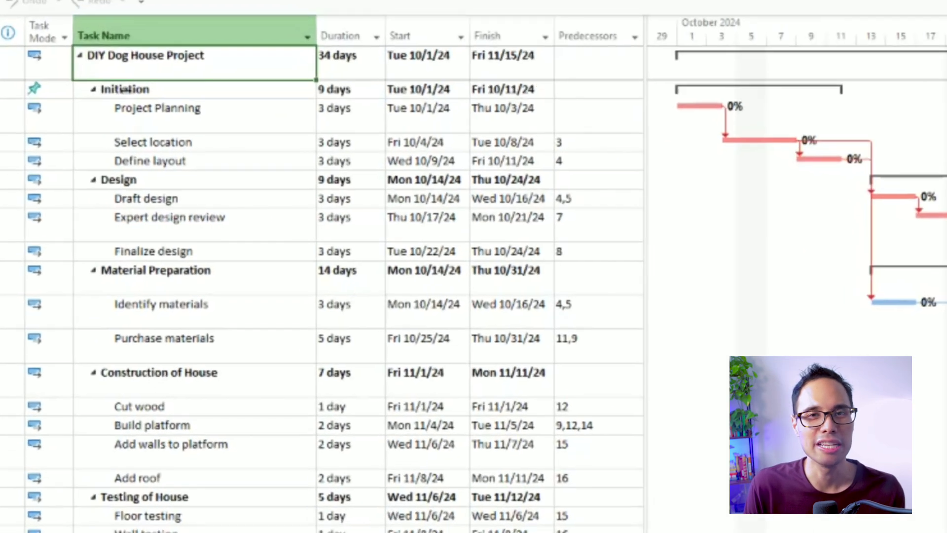
click(77, 141)
click(88, 198)
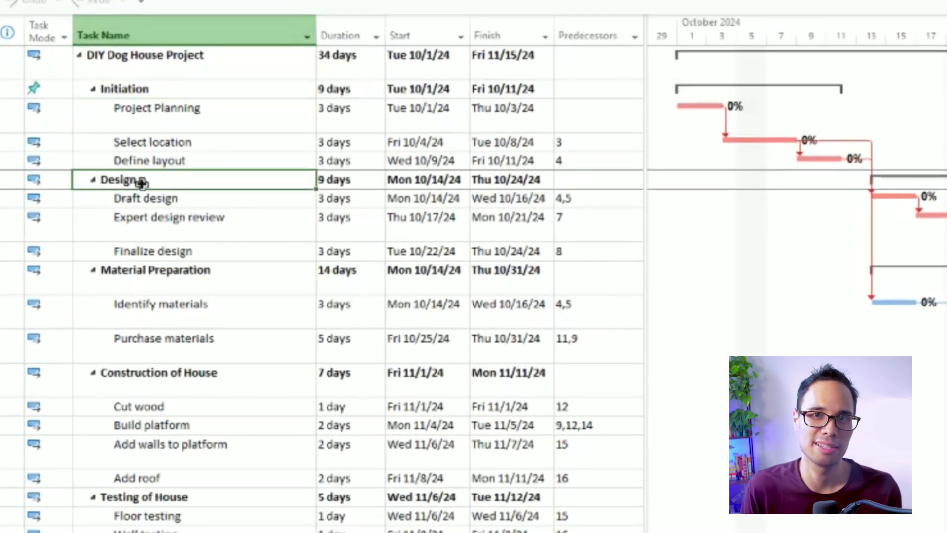
click(180, 282)
scroll(180, 282, down, 3)
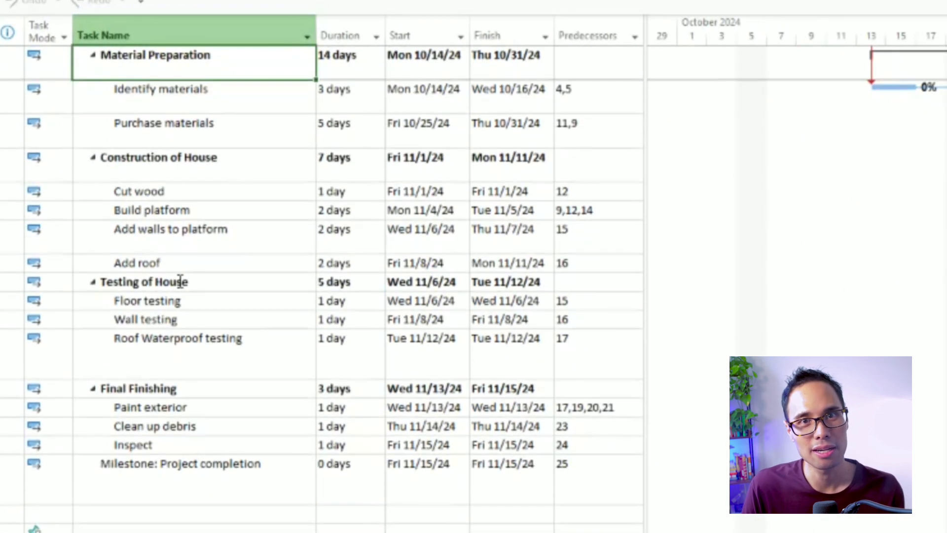
click(174, 178)
click(159, 287)
click(186, 390)
scroll(186, 391, down, 2)
scroll(187, 392, up, 6)
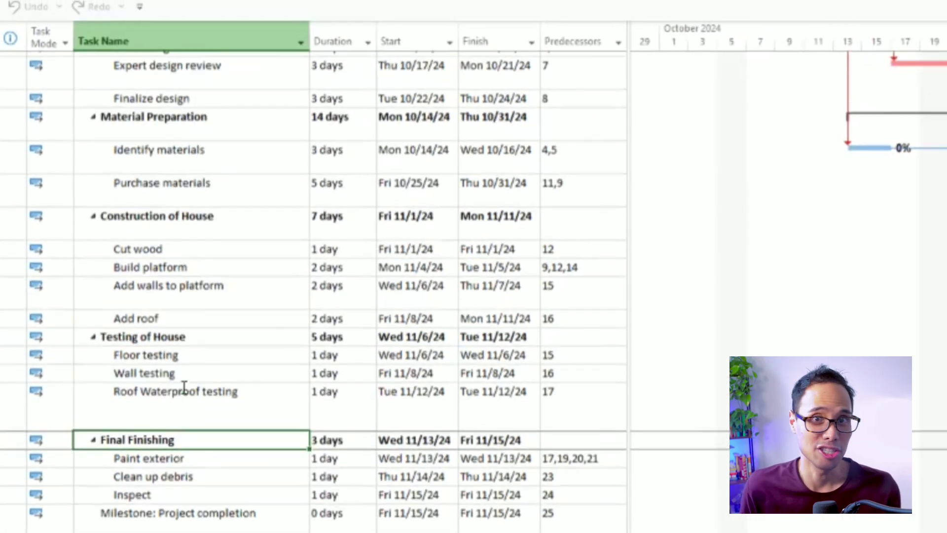
Select task names from the project row to Design, plus several date and task cells
drag(150, 92, 190, 244)
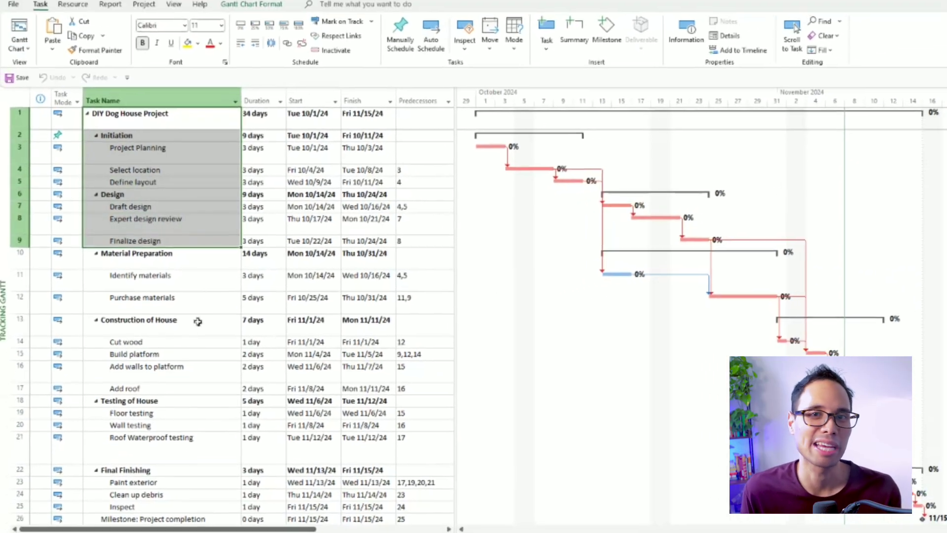
click(211, 327)
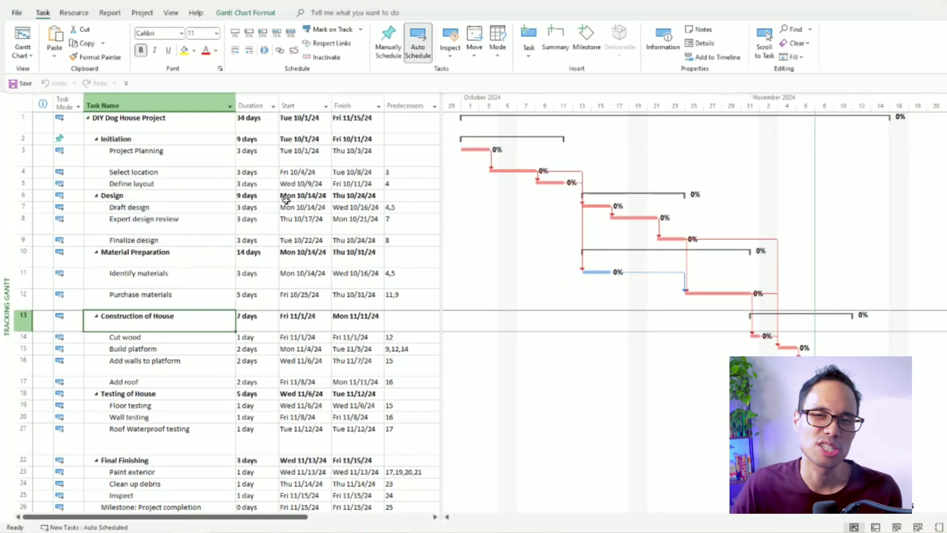
click(351, 208)
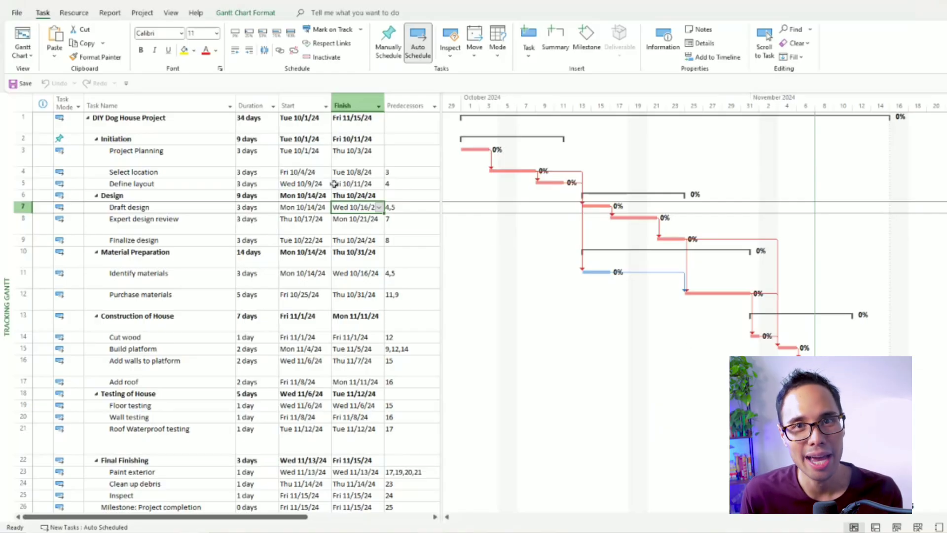
click(312, 183)
click(211, 280)
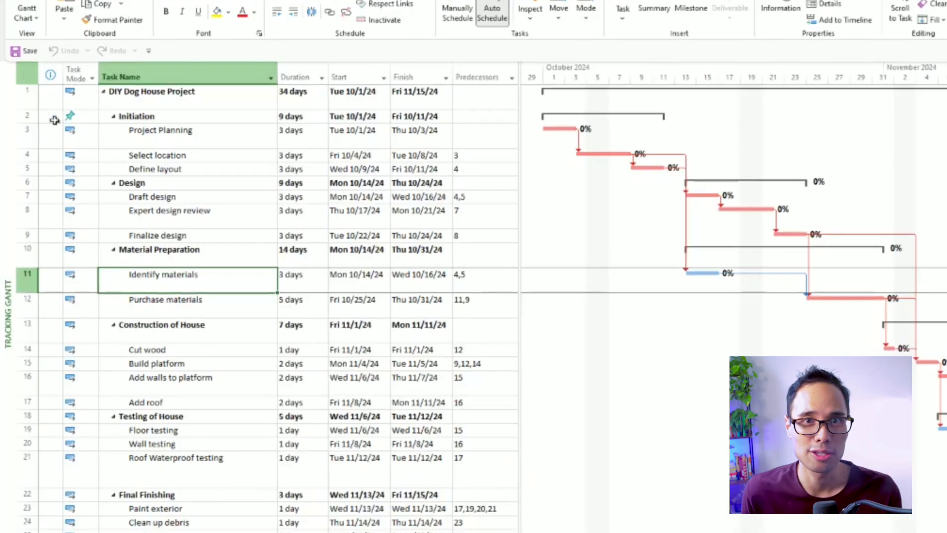
click(205, 250)
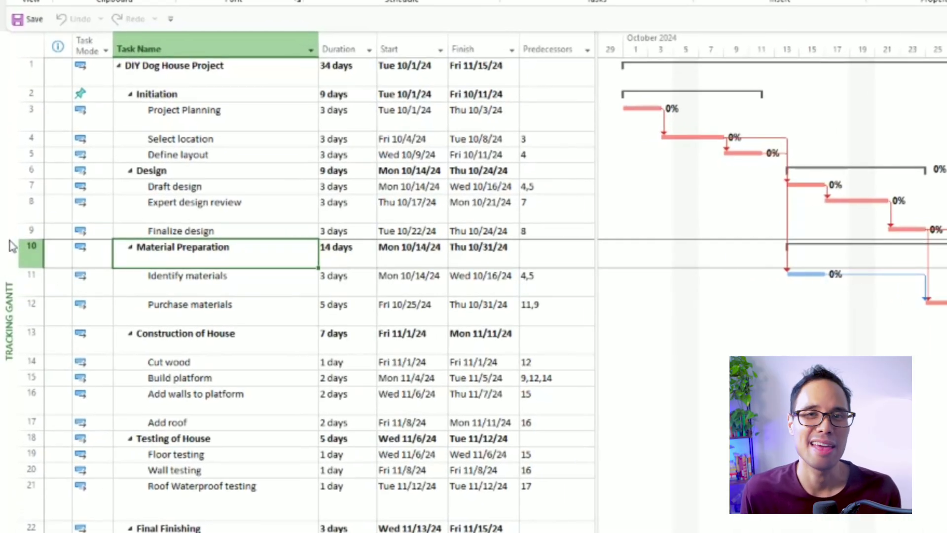
Keep the Tracking Gantt view and bring up the task sheet's list of tables
right_click(12, 245)
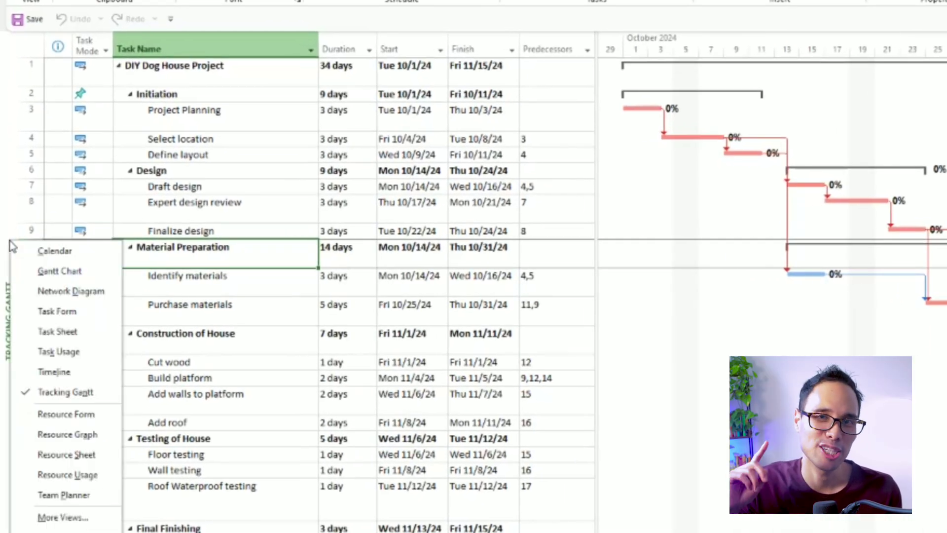
click(77, 395)
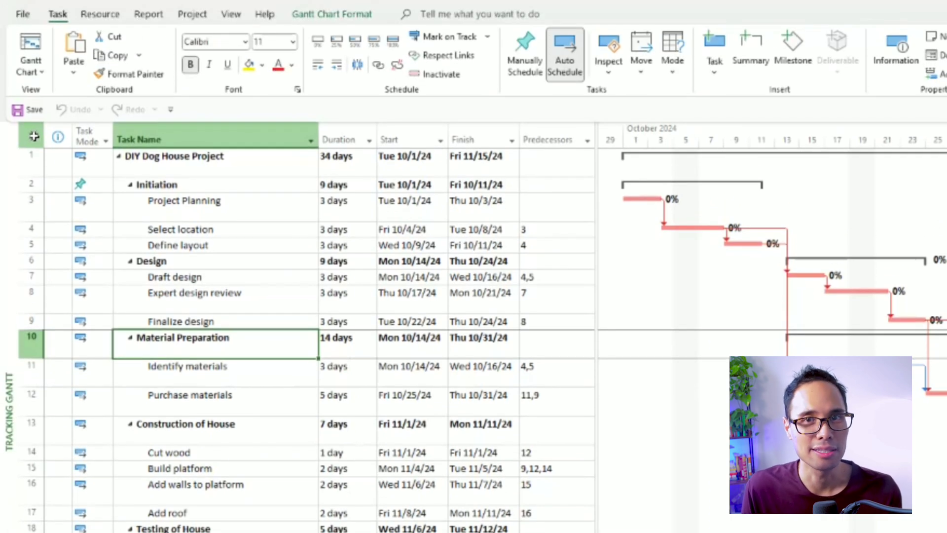
right_click(34, 136)
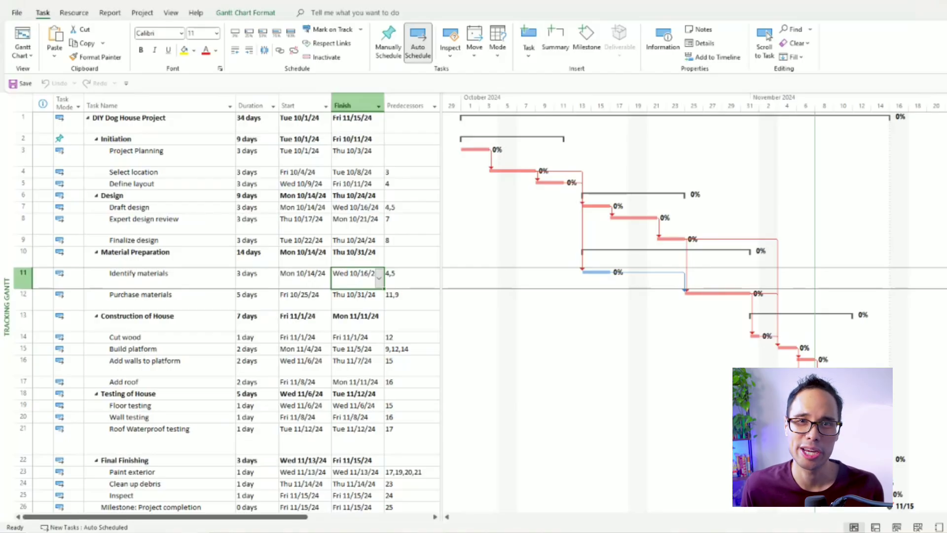
click(252, 183)
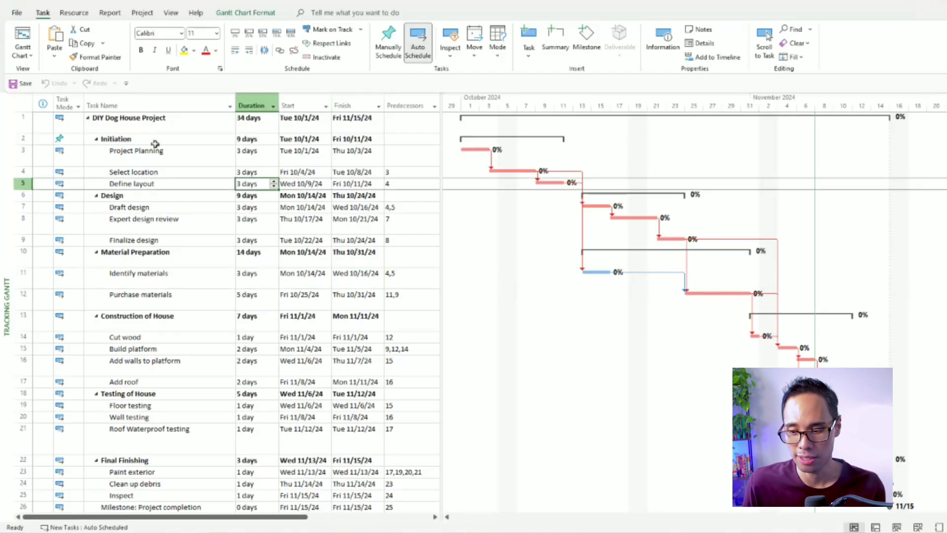
right_click(22, 102)
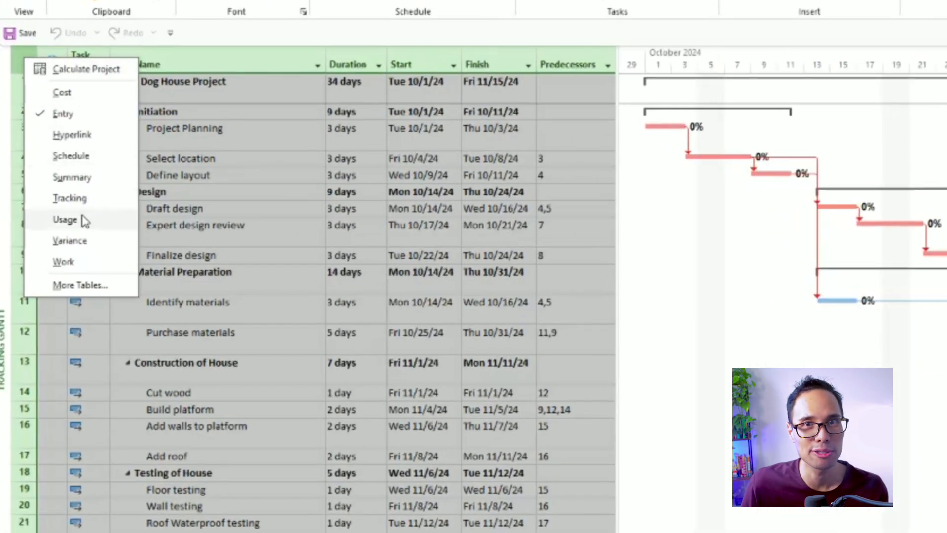
Switch the task sheet to the Variance table and select the Baseline Start and Baseline Finish columns
click(87, 244)
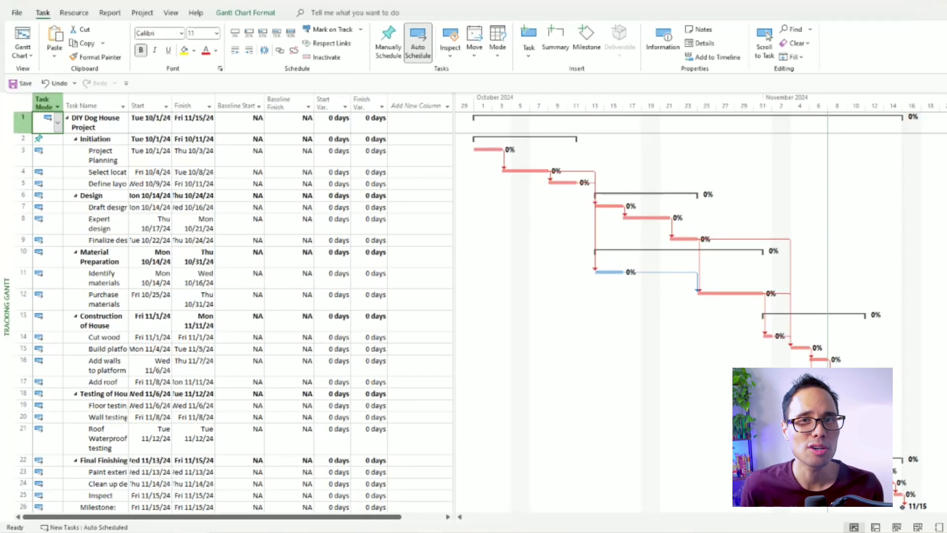
click(138, 209)
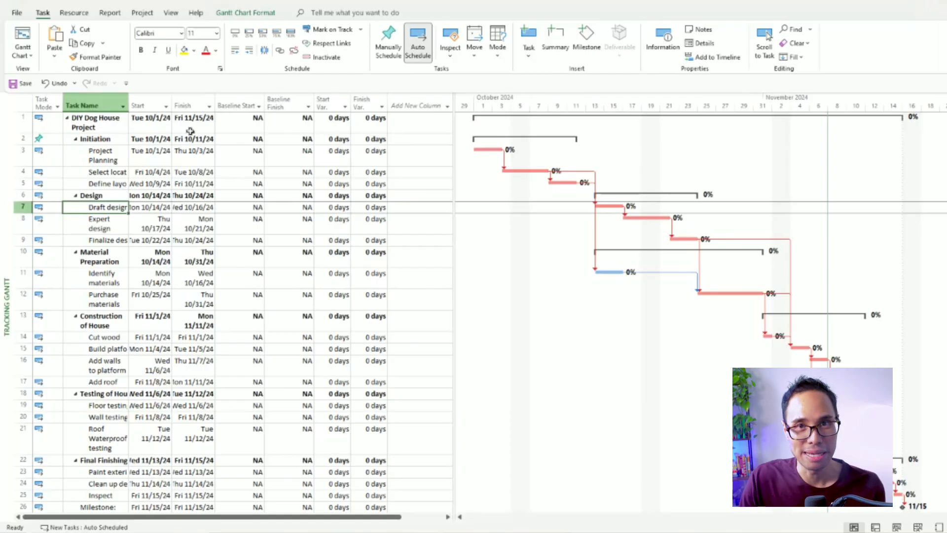
click(240, 103)
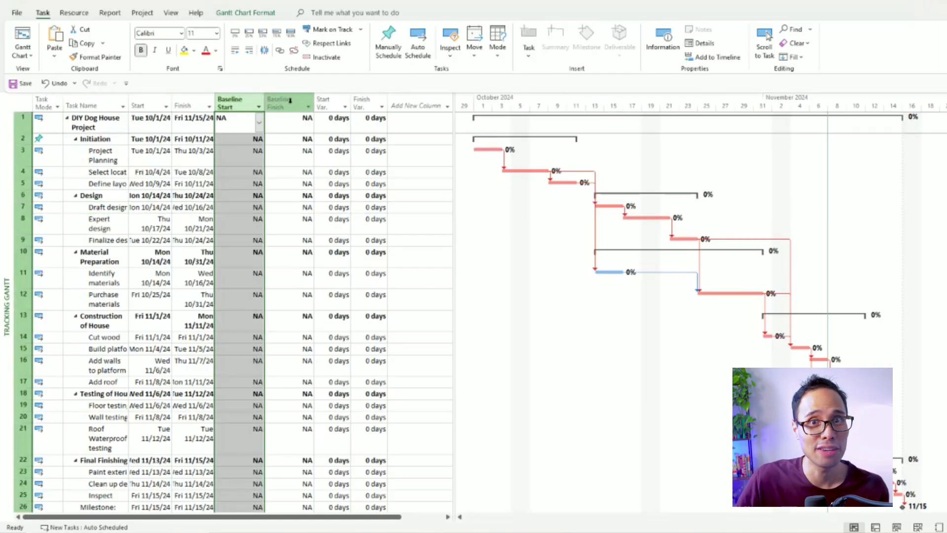
click(296, 105)
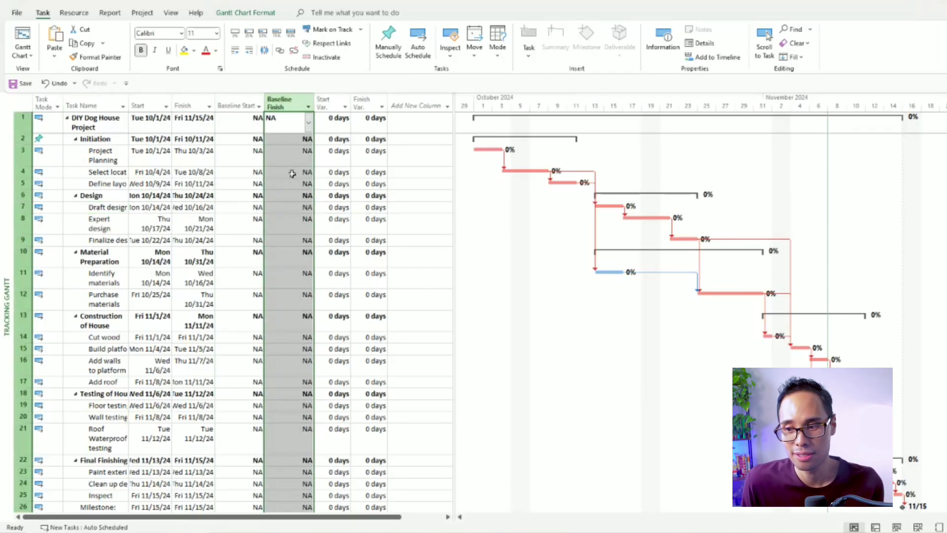
Inspect the NA baseline dates for rows 2 to 10 and reopen the tables list
click(278, 171)
drag(245, 135, 290, 264)
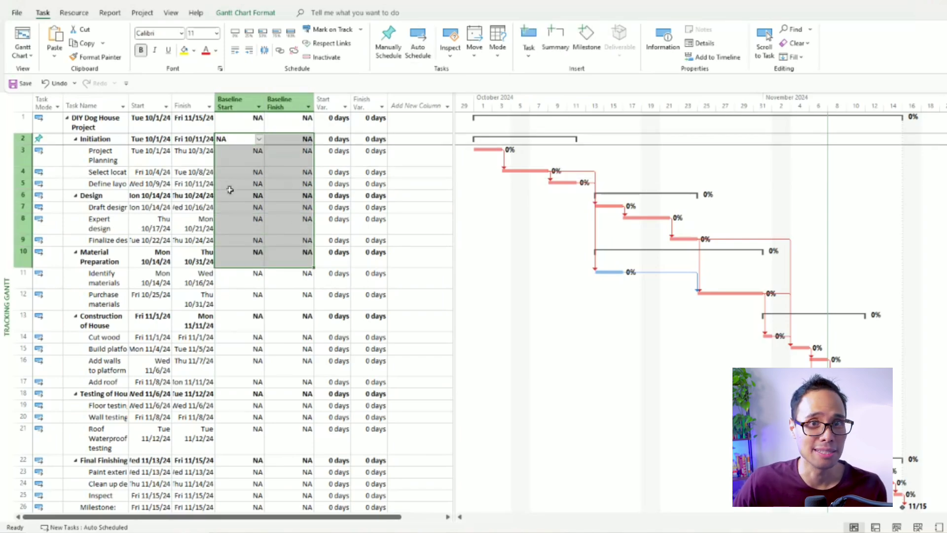
click(256, 184)
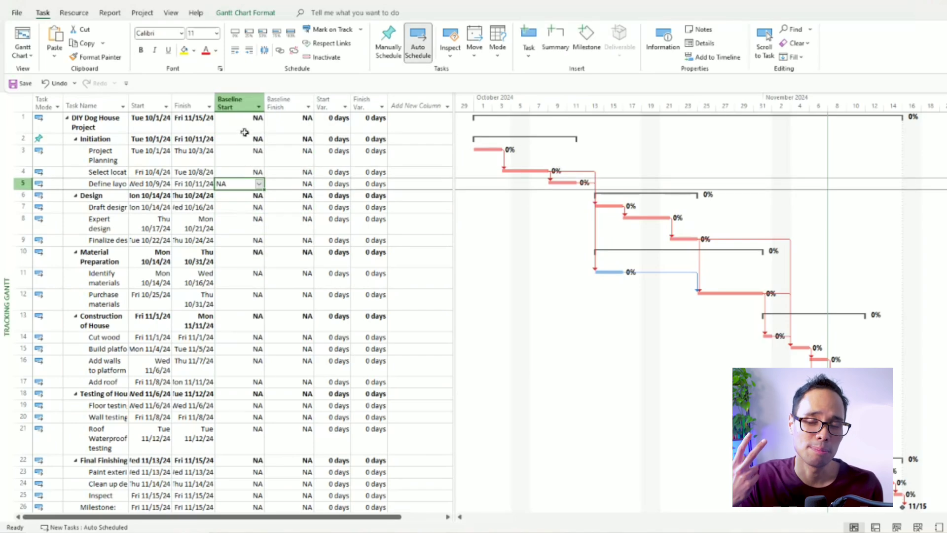
click(256, 226)
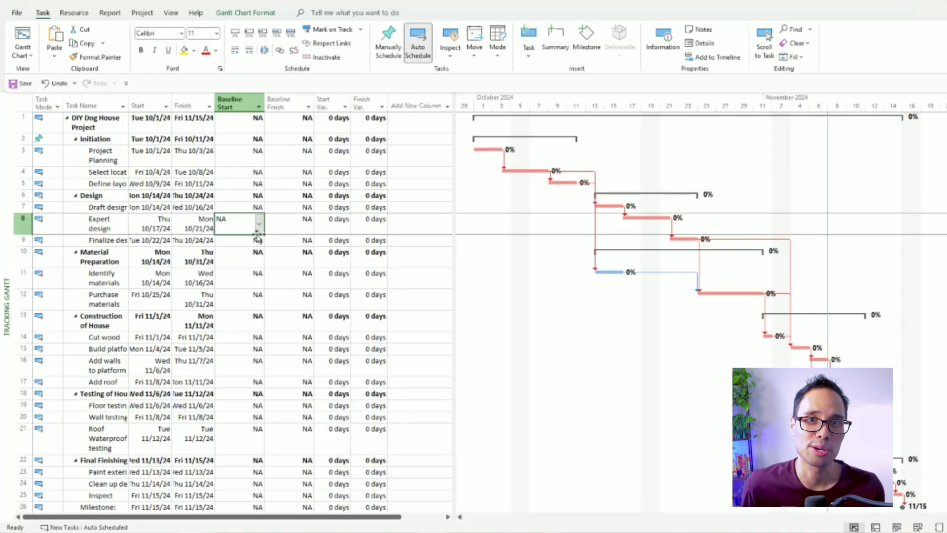
click(302, 241)
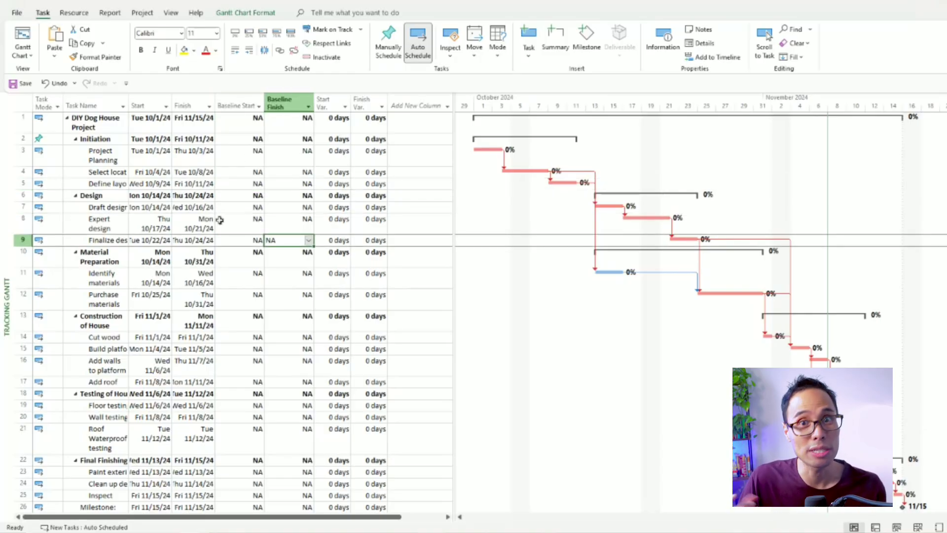
right_click(23, 102)
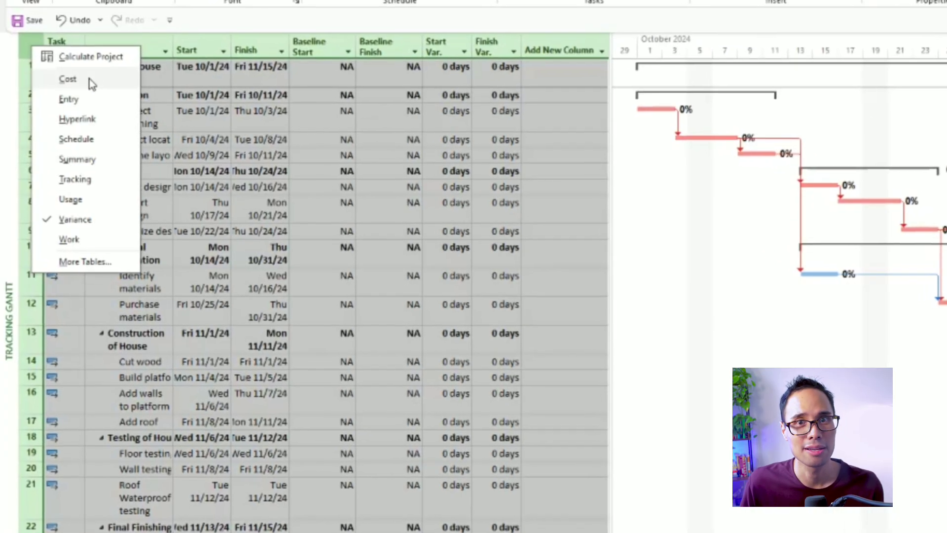
Show the Cost table, review the $0.00 Baseline cost column, then return to the Variance table
click(88, 74)
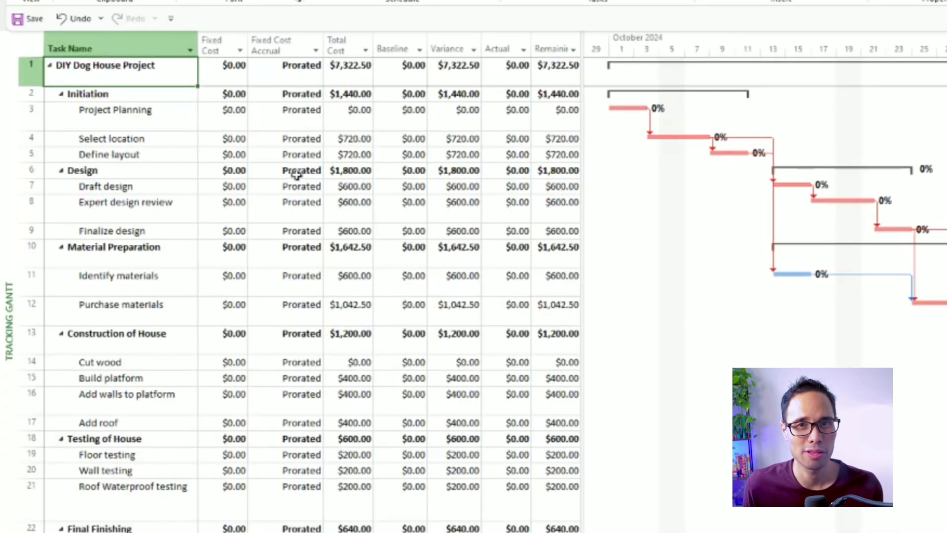
click(310, 172)
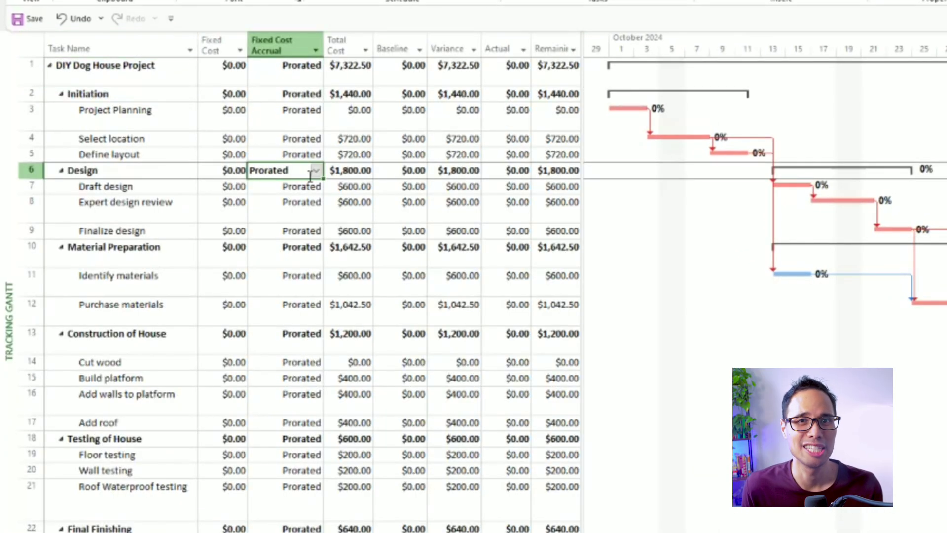
click(395, 48)
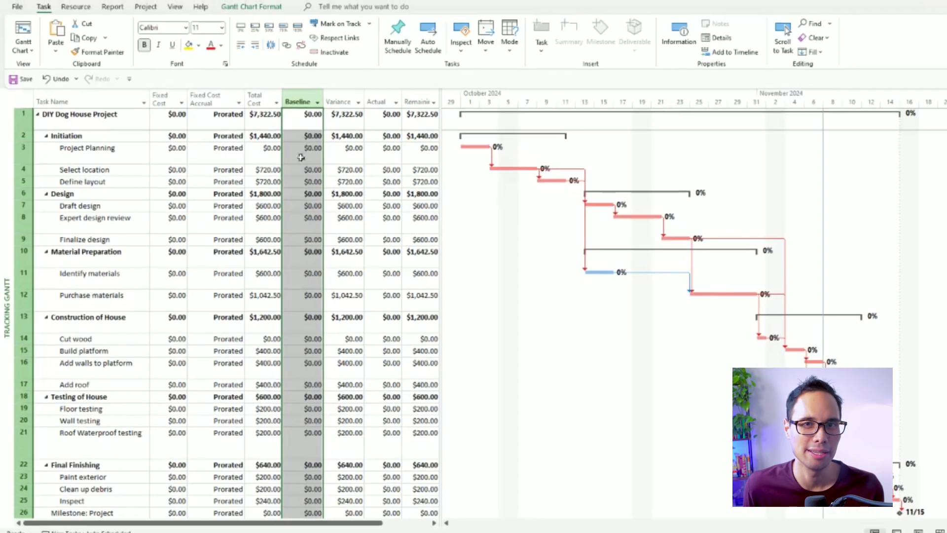
click(372, 129)
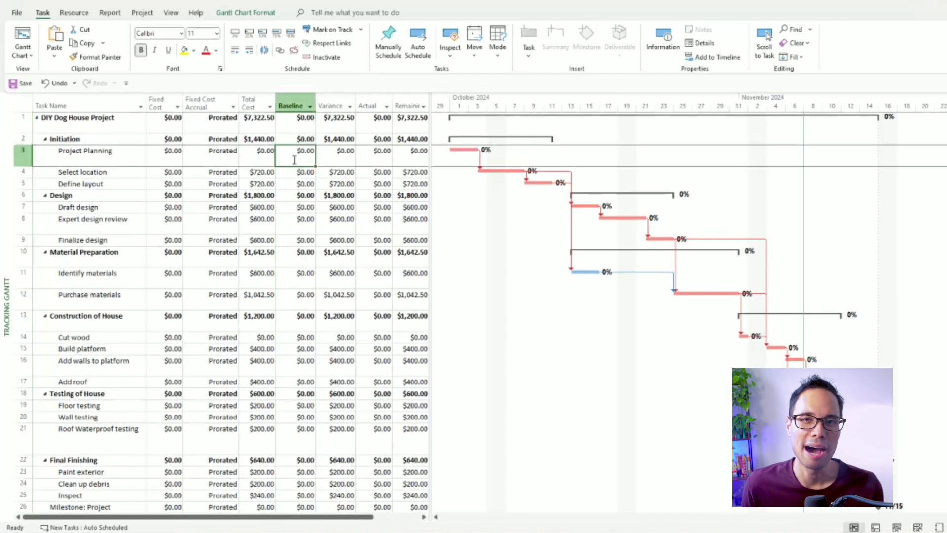
drag(294, 130, 307, 382)
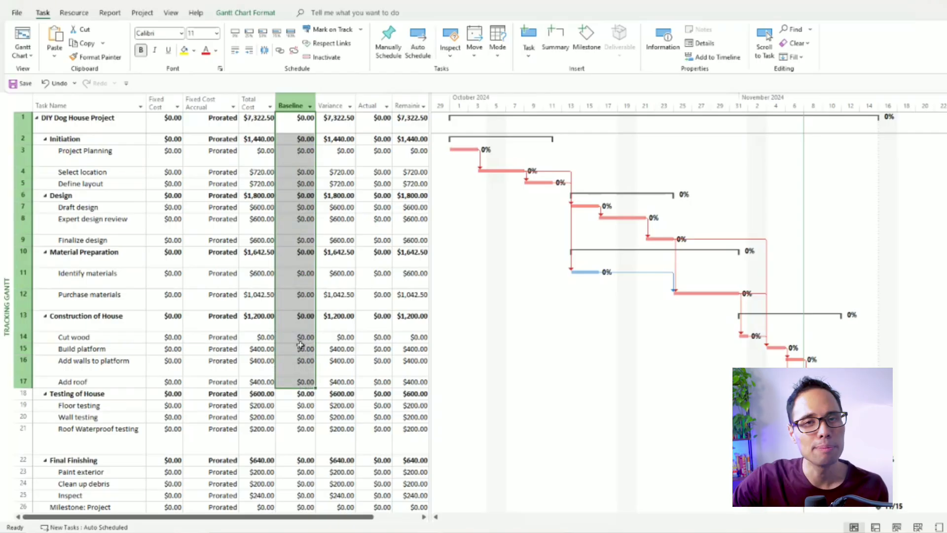
click(296, 241)
right_click(24, 103)
click(60, 230)
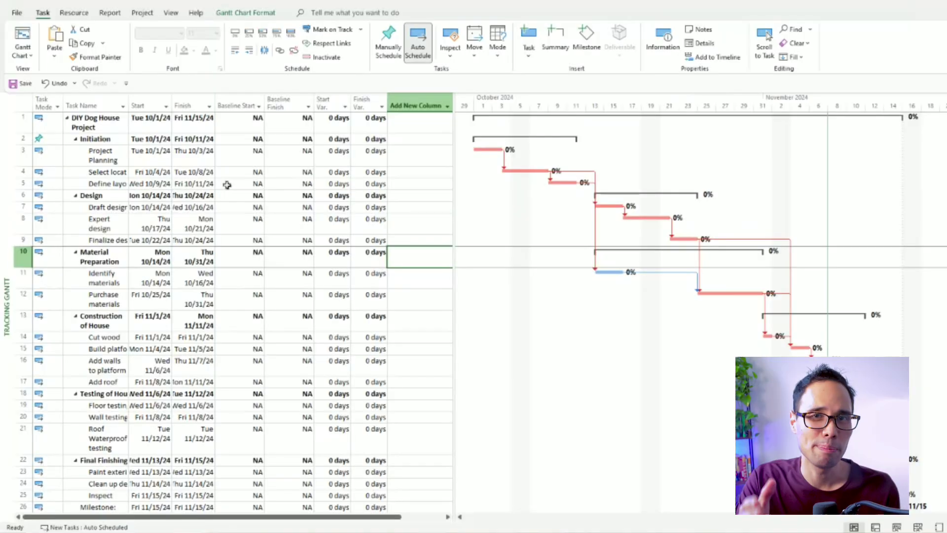
Open the Set Baseline dialog from the Project tab's Set Baseline dropdown
click(227, 184)
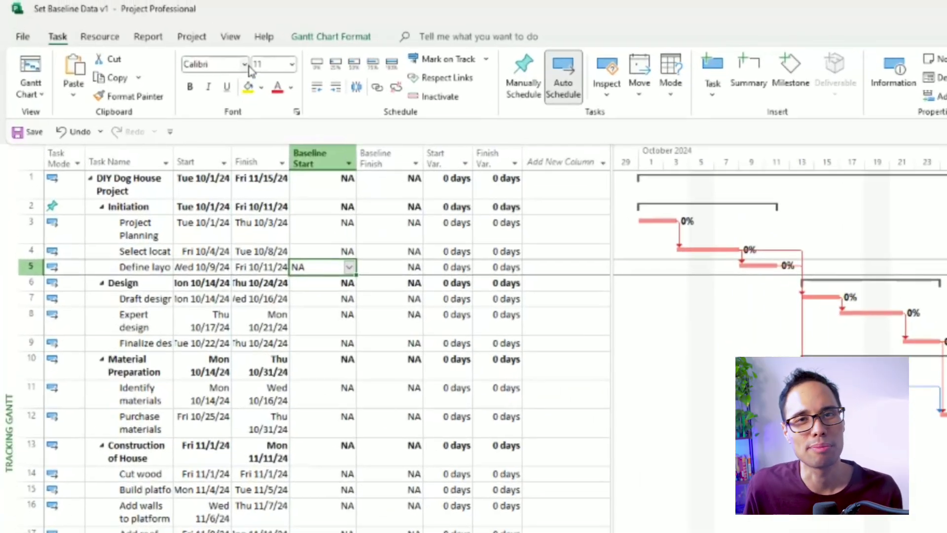
click(194, 40)
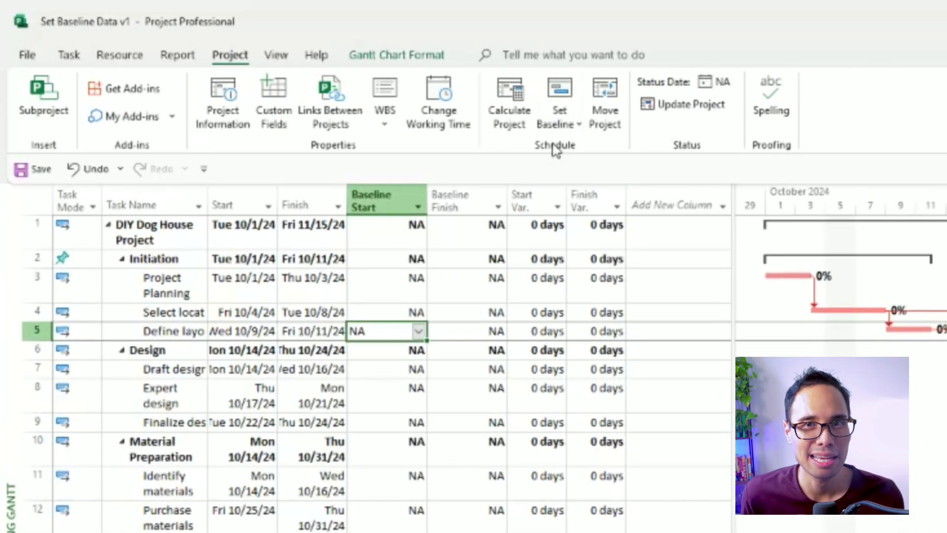
click(578, 127)
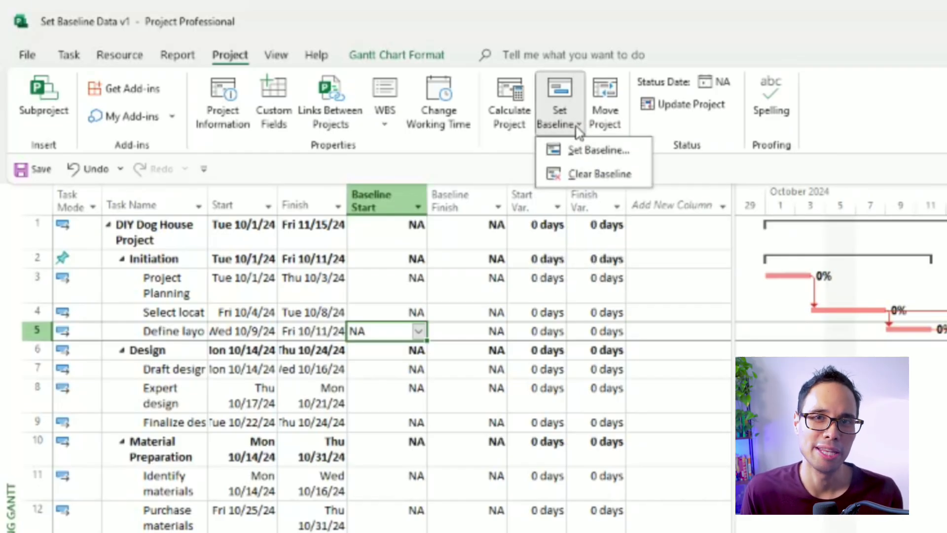
click(591, 150)
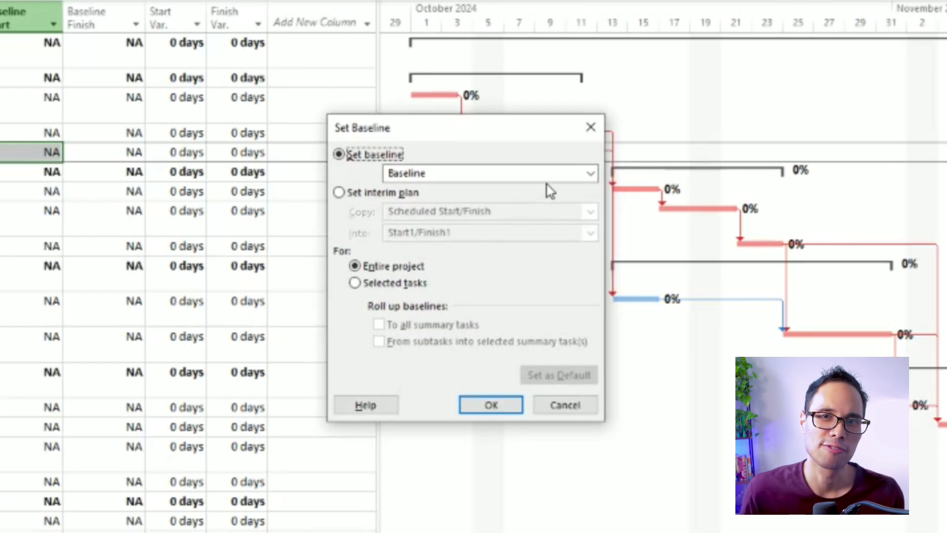
Keep the default Baseline slot with Entire project scope and confirm with OK
click(591, 174)
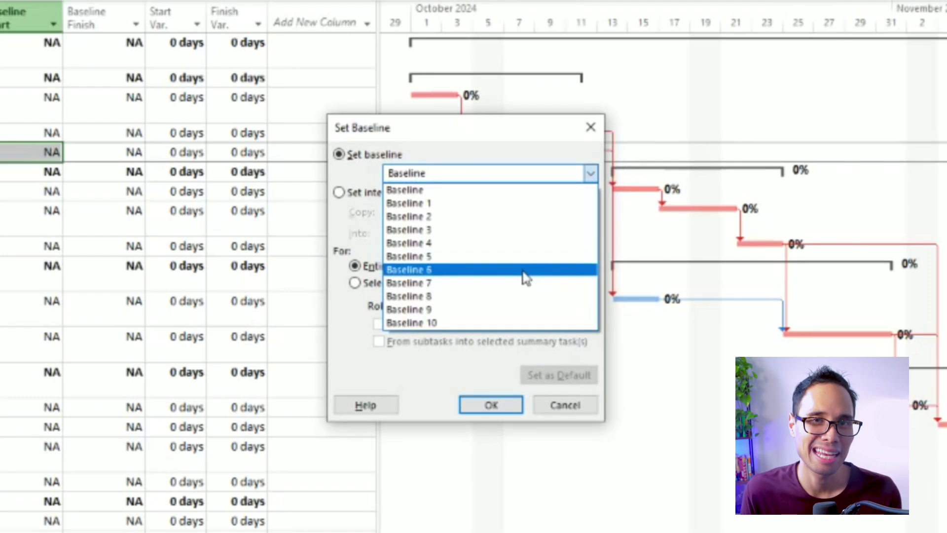
click(478, 193)
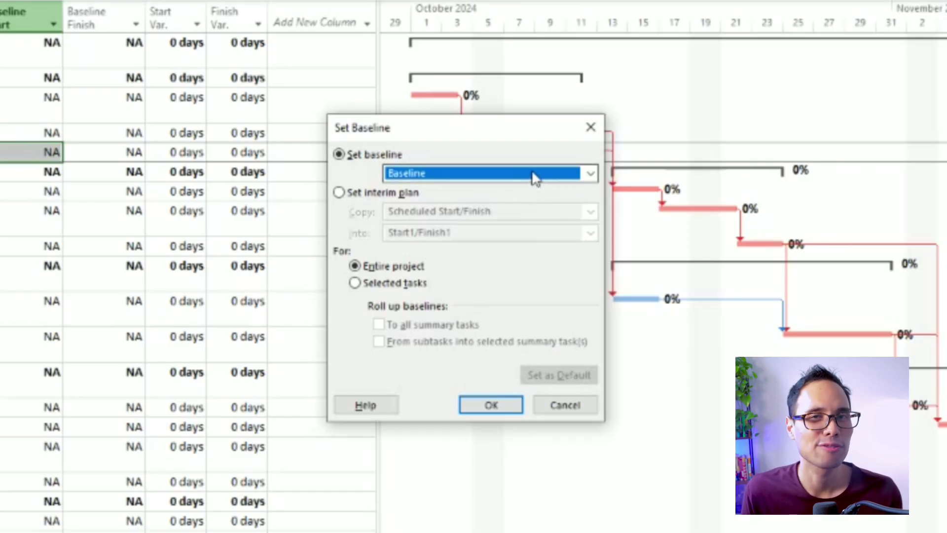
click(517, 168)
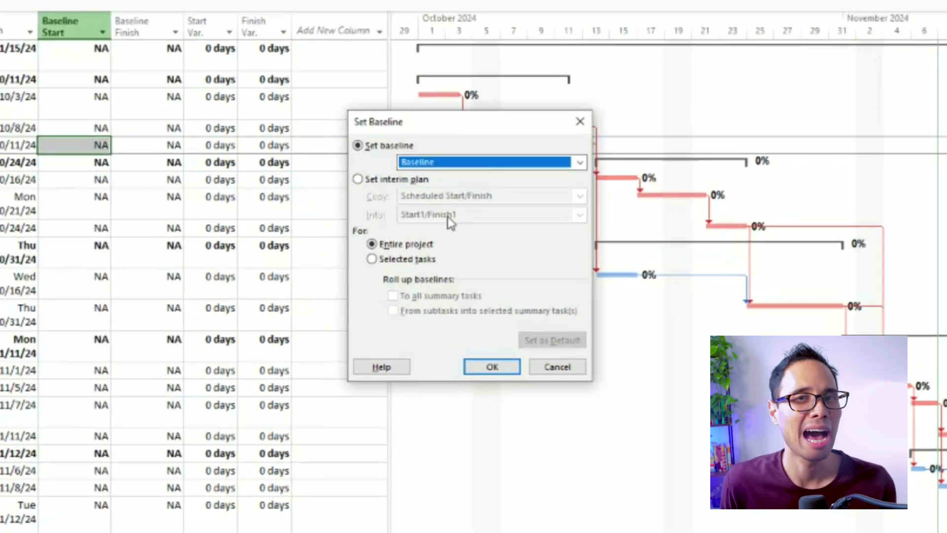
click(422, 248)
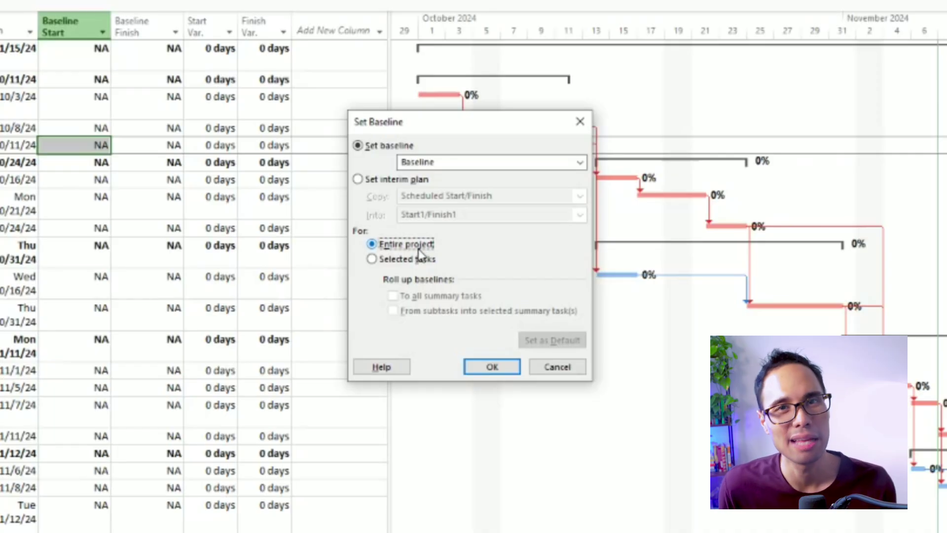
click(414, 261)
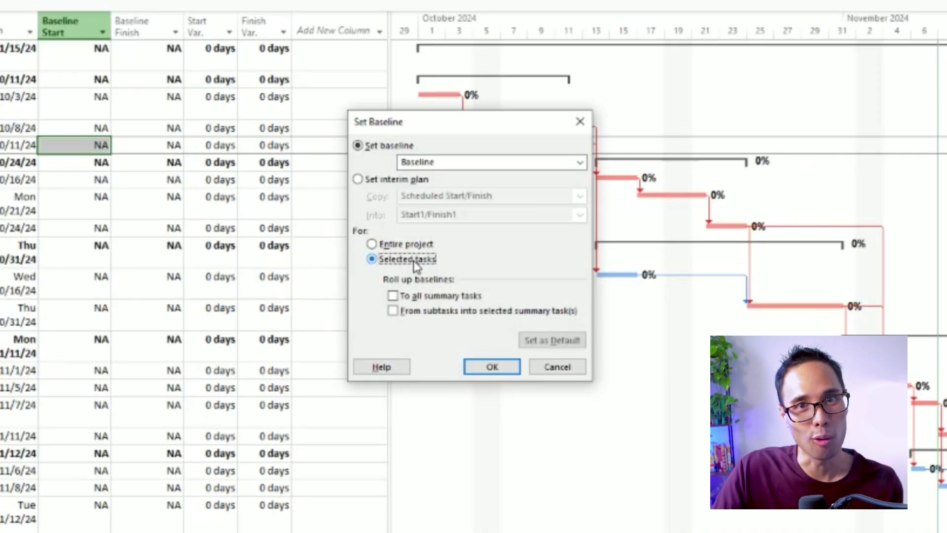
click(371, 244)
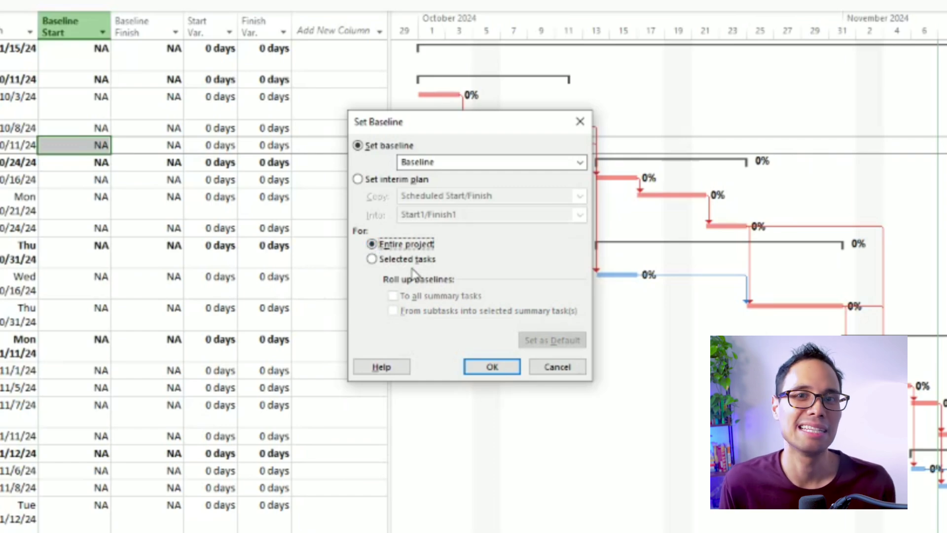
click(492, 368)
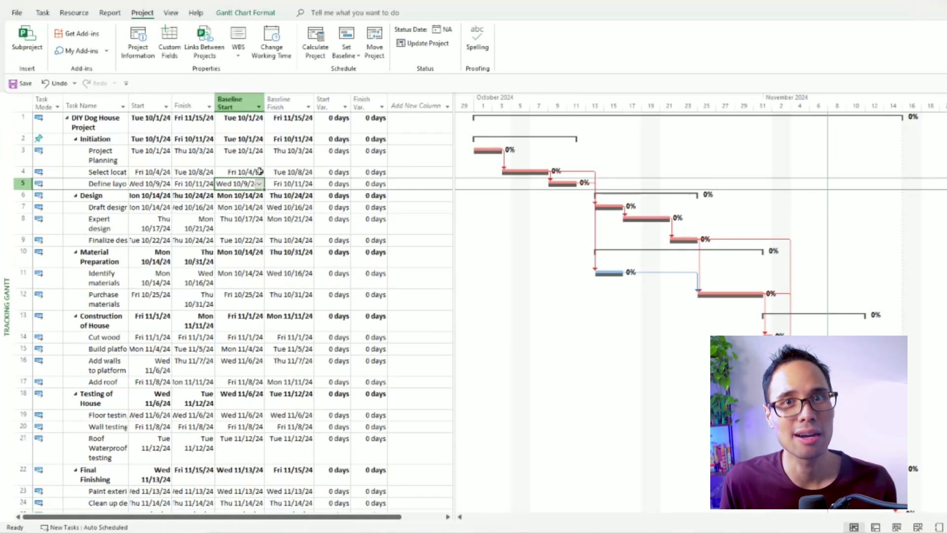
click(247, 91)
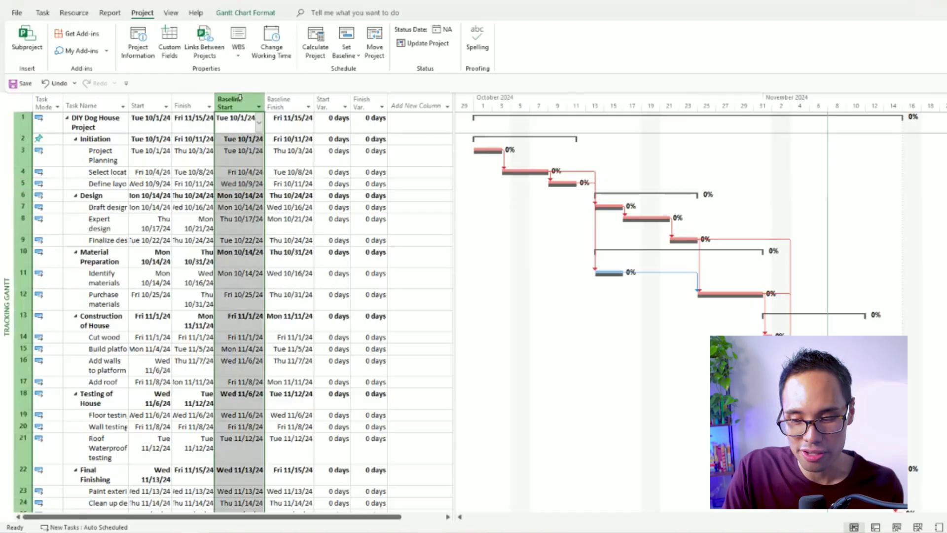
click(285, 97)
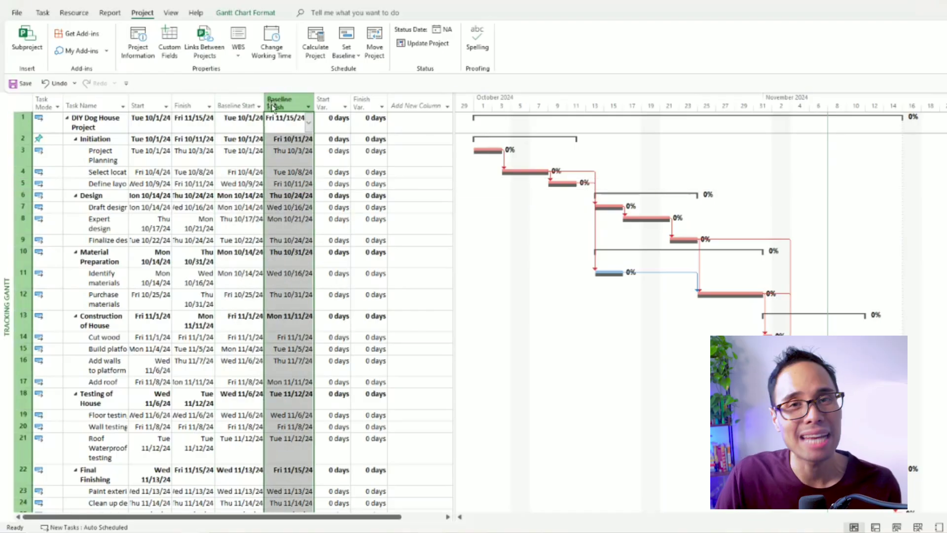
shift+click(248, 98)
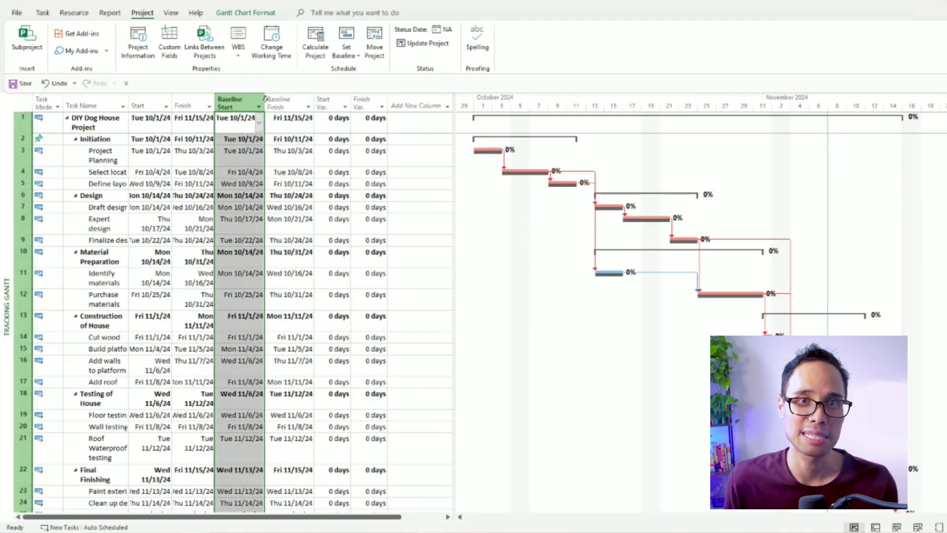
click(330, 222)
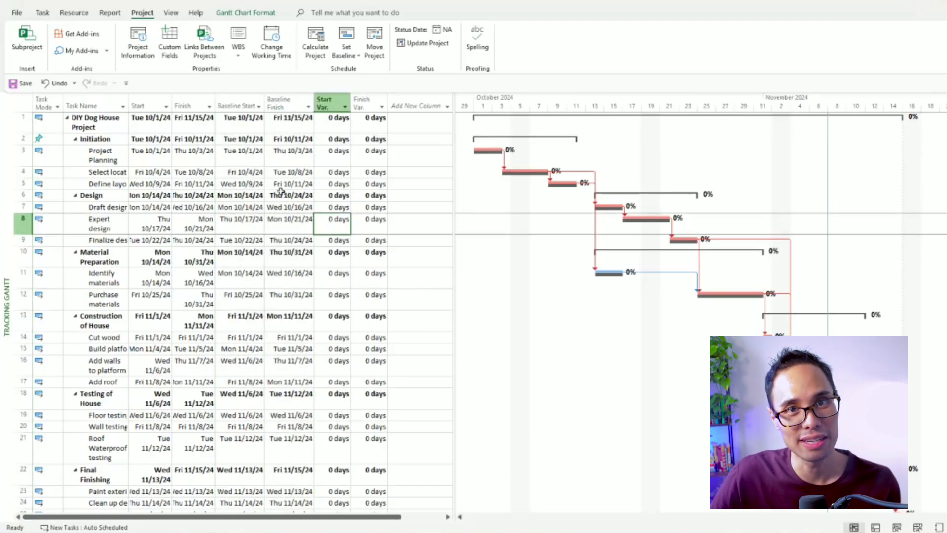
key(Up)
key(Up)
key(Up)
key(Left)
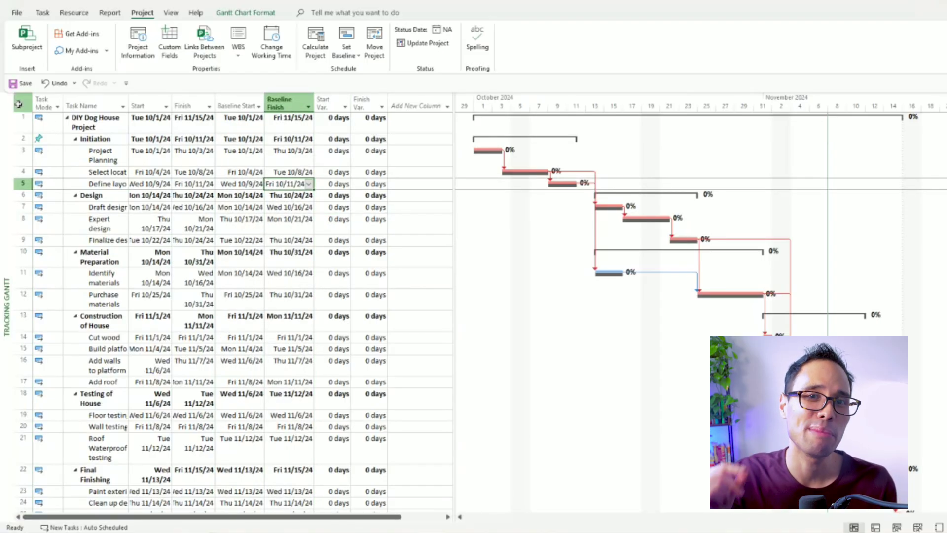
click(351, 255)
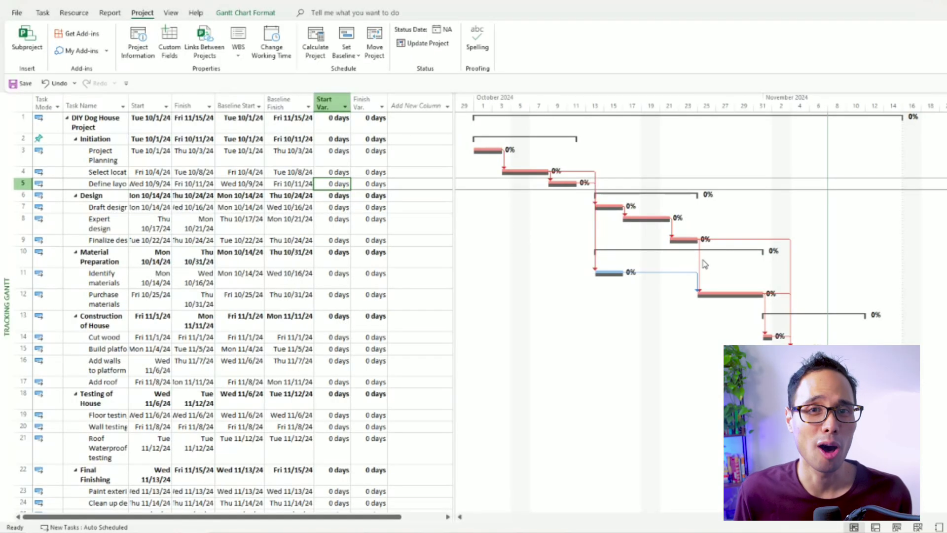
click(556, 189)
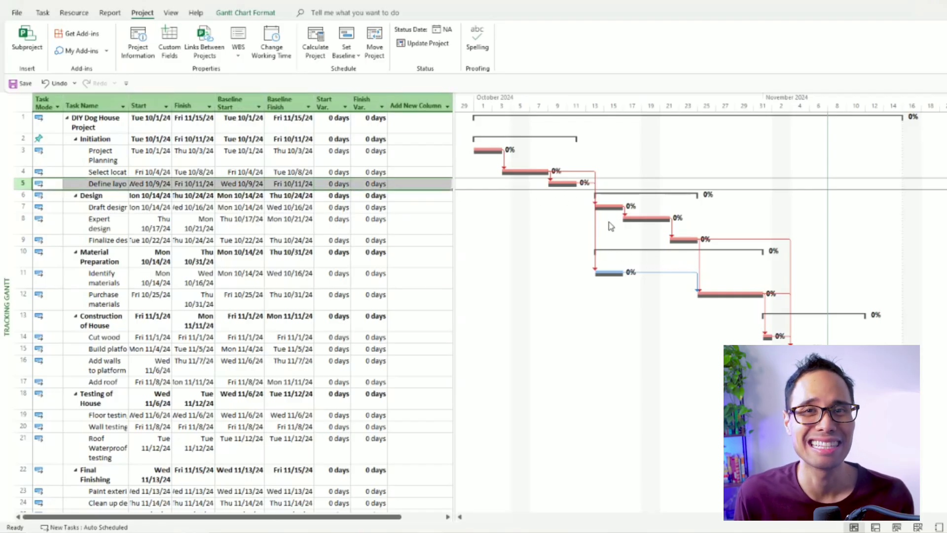
Select Project Planning's baseline finish date in the Variance table
click(311, 150)
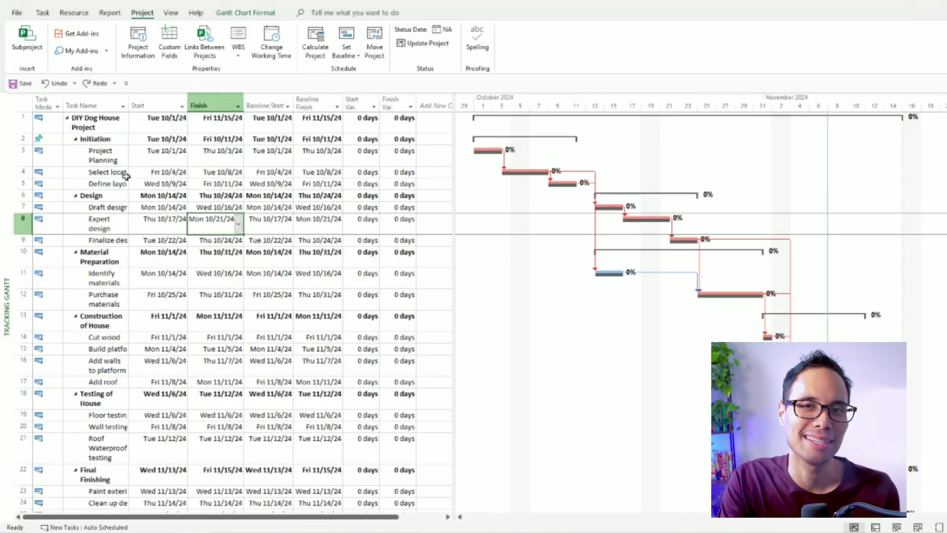
Change Project Planning's finish to Mon 10/7/24 and check the resulting 2-day variances
click(95, 157)
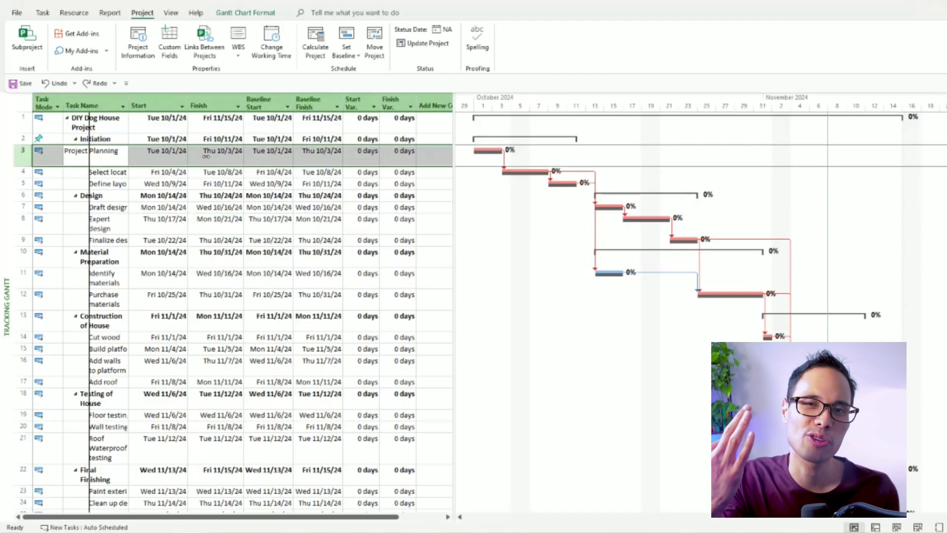
key(Tab)
key(Tab)
key(Tab)
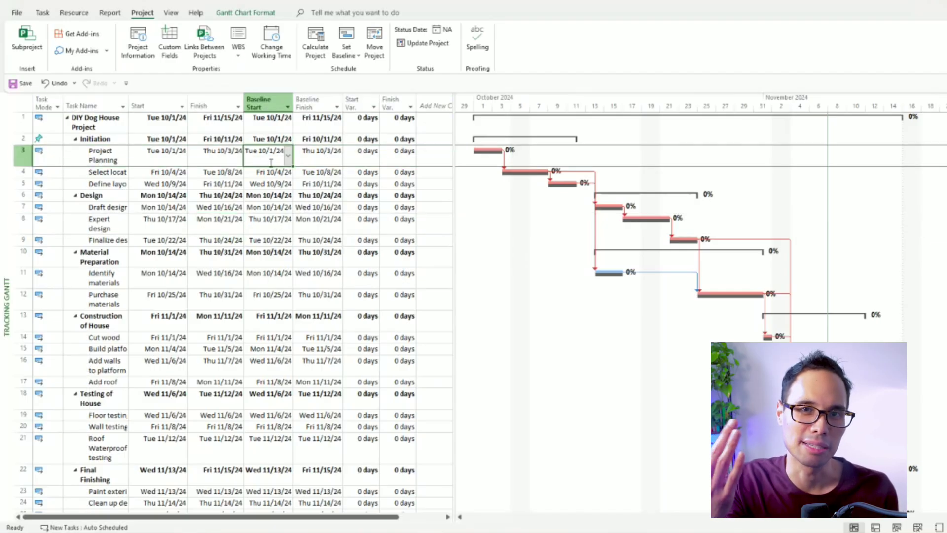
click(209, 160)
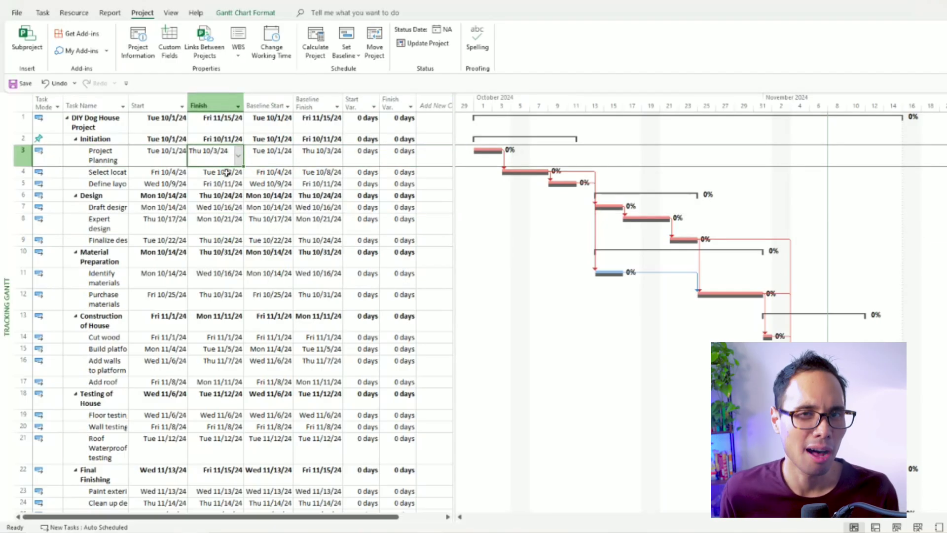
click(239, 157)
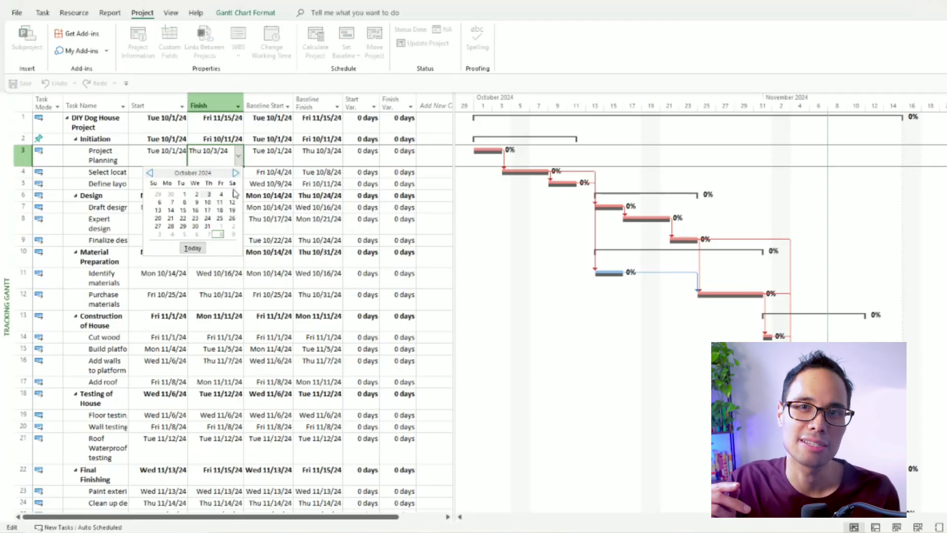
click(171, 202)
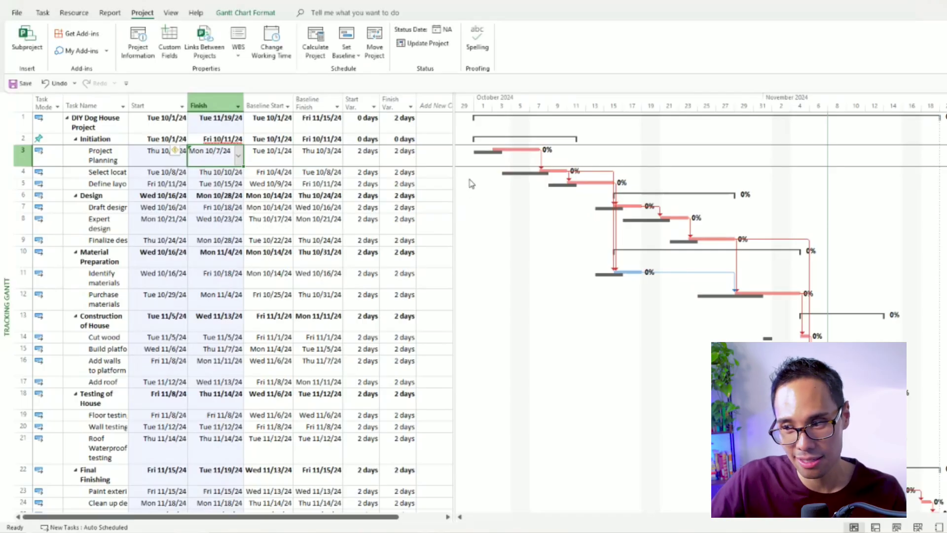
click(331, 156)
click(406, 156)
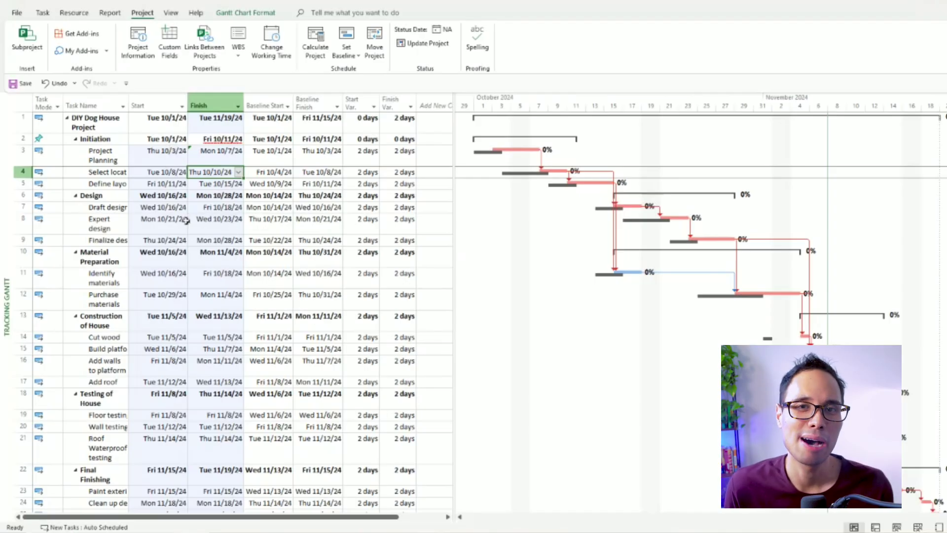
click(186, 221)
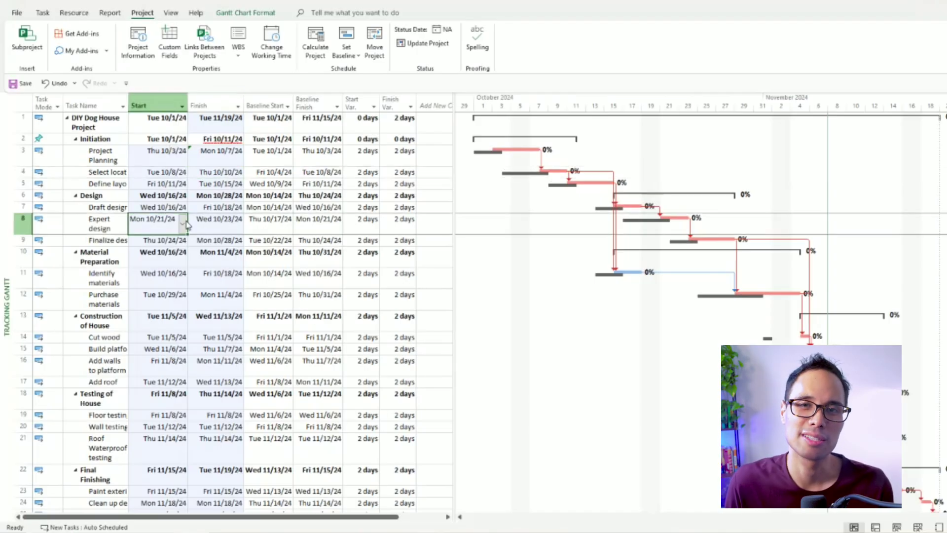
Switch the task sheet to the Cost table and select the Total Cost and Baseline columns
right_click(23, 104)
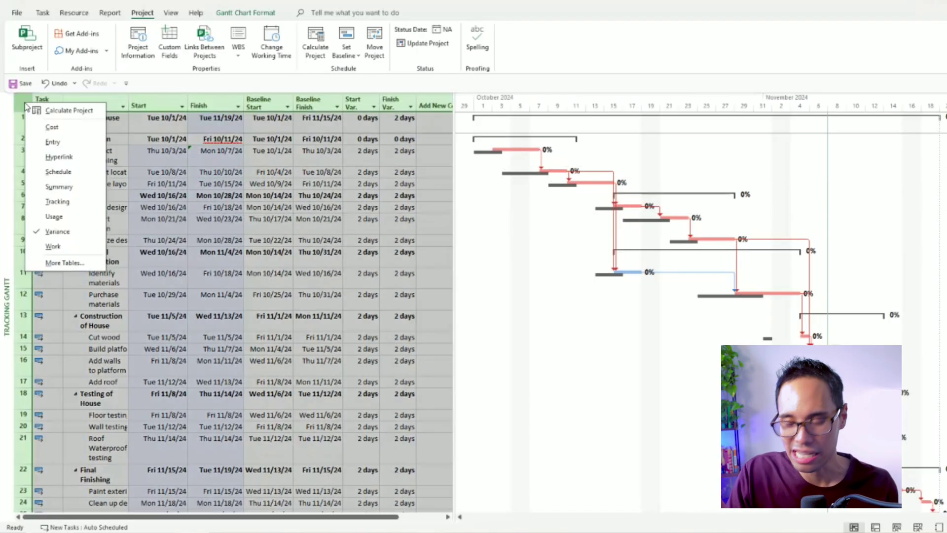
click(52, 127)
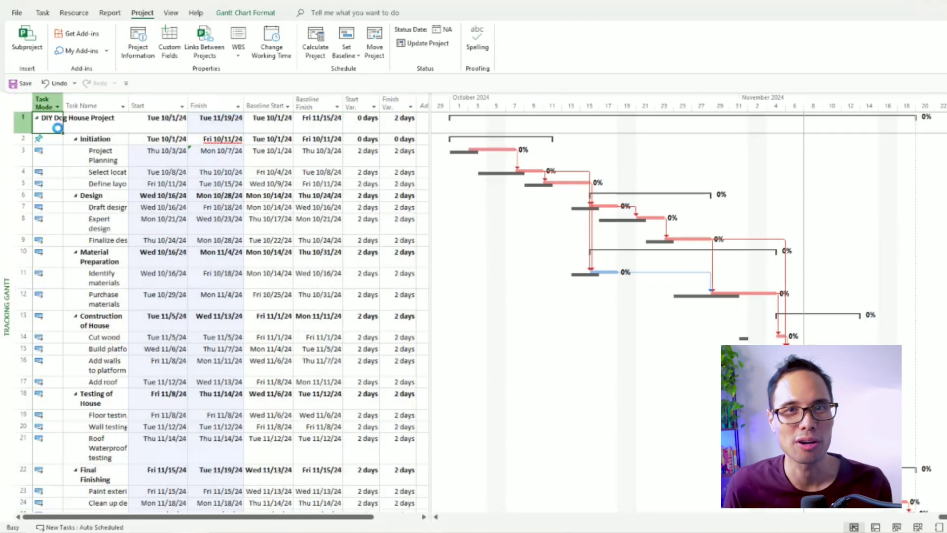
click(95, 161)
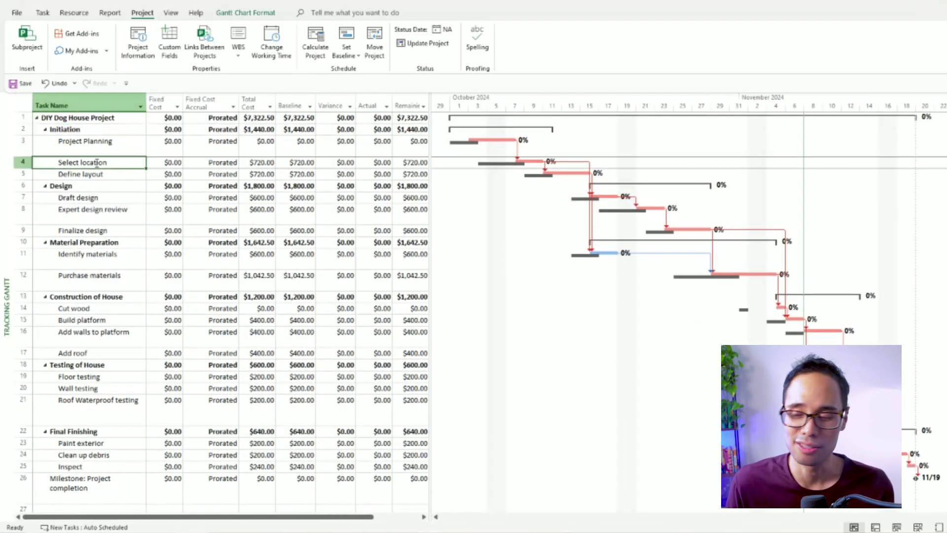
click(331, 174)
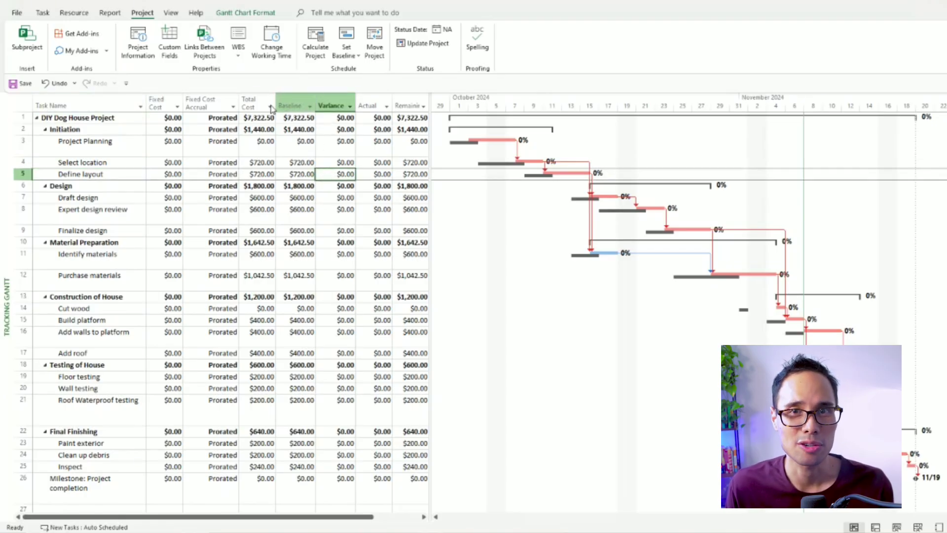
click(256, 97)
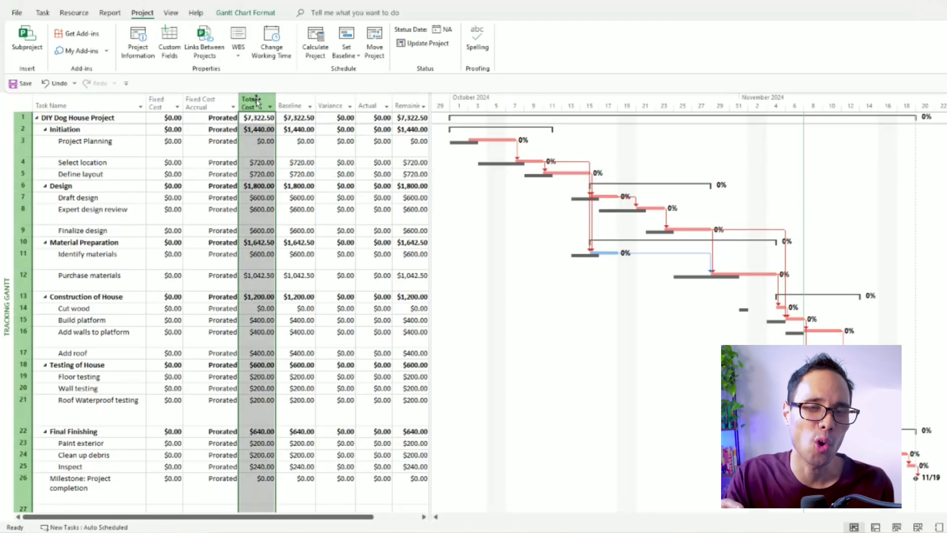
click(295, 99)
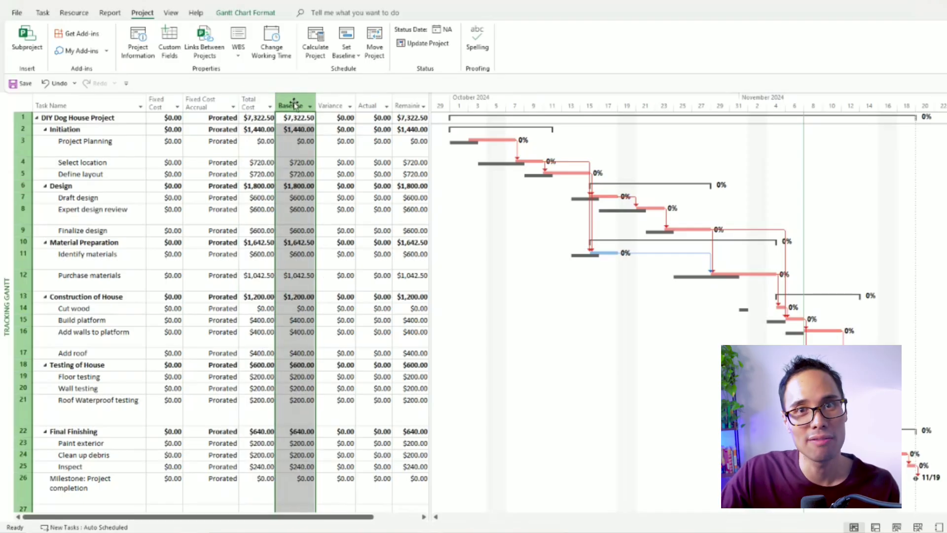
Compare total and baseline cost ranges for tasks from Initiation through Purchase materials
click(247, 176)
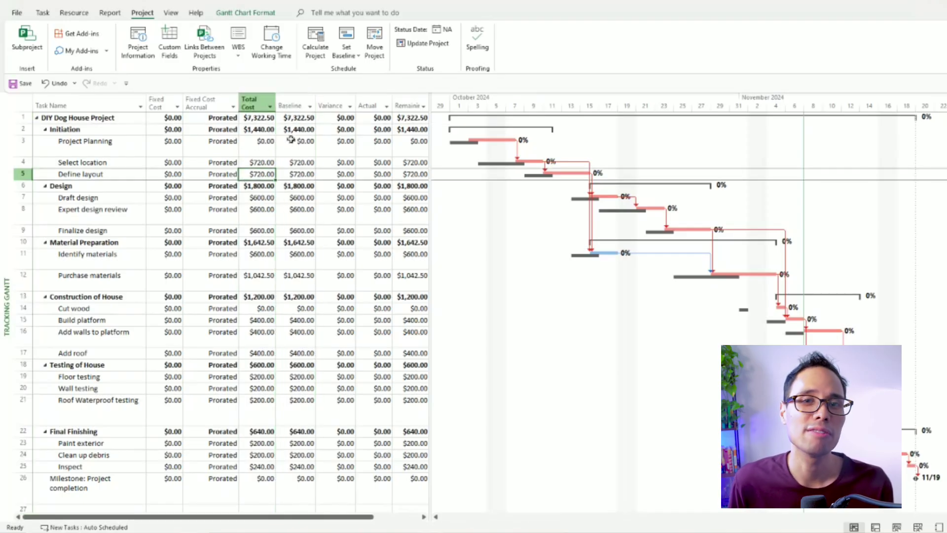
drag(297, 130, 300, 307)
drag(257, 118, 282, 387)
click(309, 281)
drag(118, 196, 321, 194)
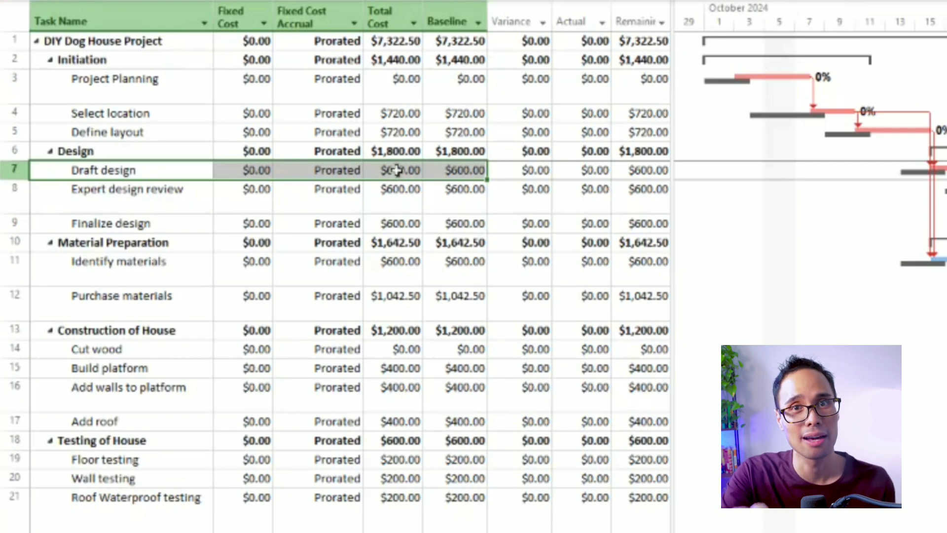
drag(398, 169, 444, 169)
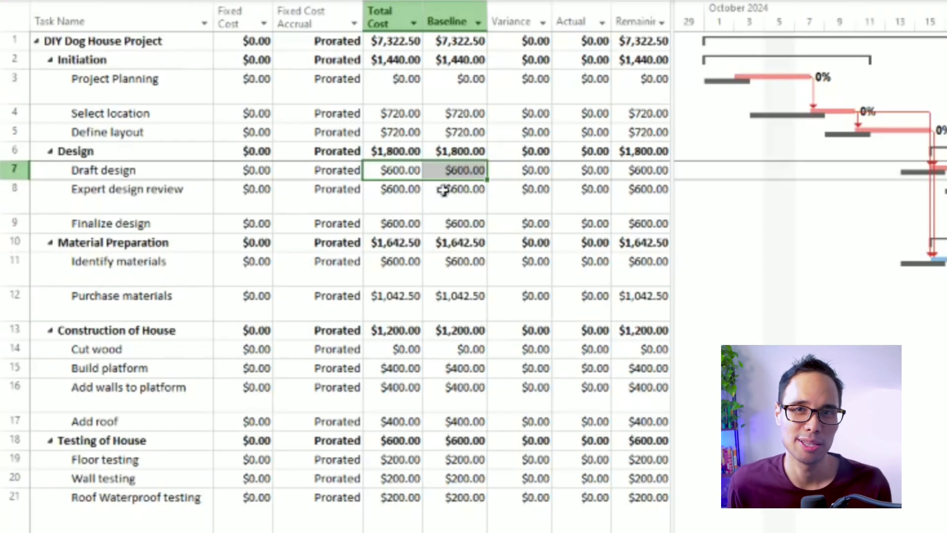
drag(401, 192, 483, 222)
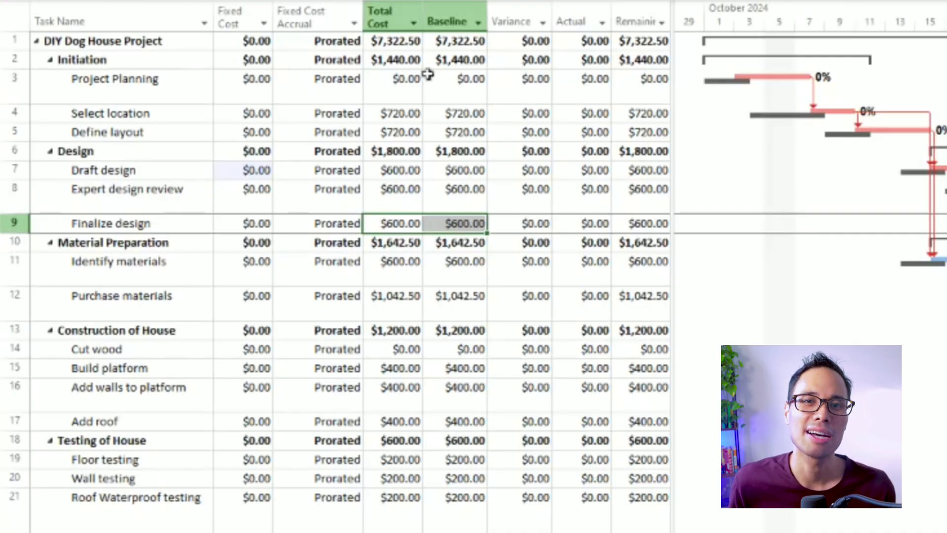
click(396, 63)
drag(396, 63, 451, 61)
drag(393, 149, 442, 150)
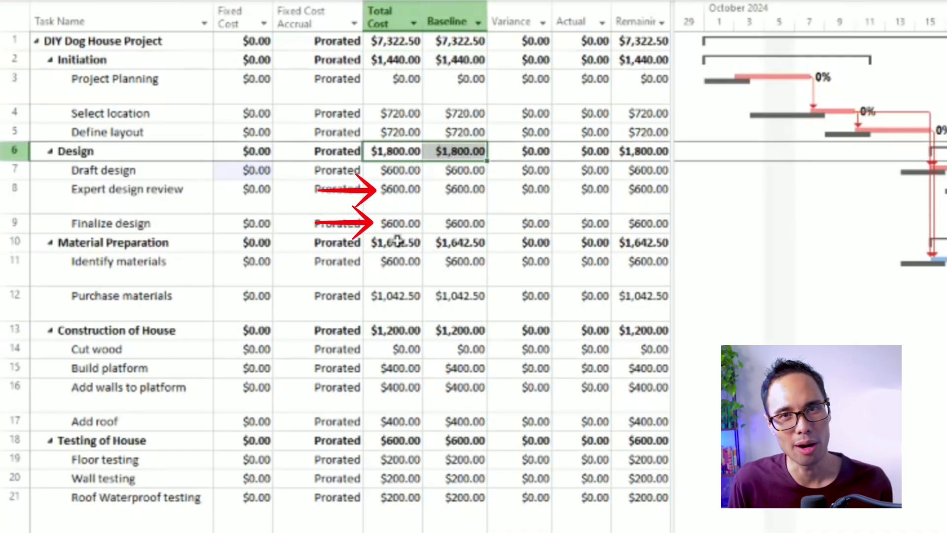
drag(405, 241, 449, 241)
drag(401, 330, 451, 330)
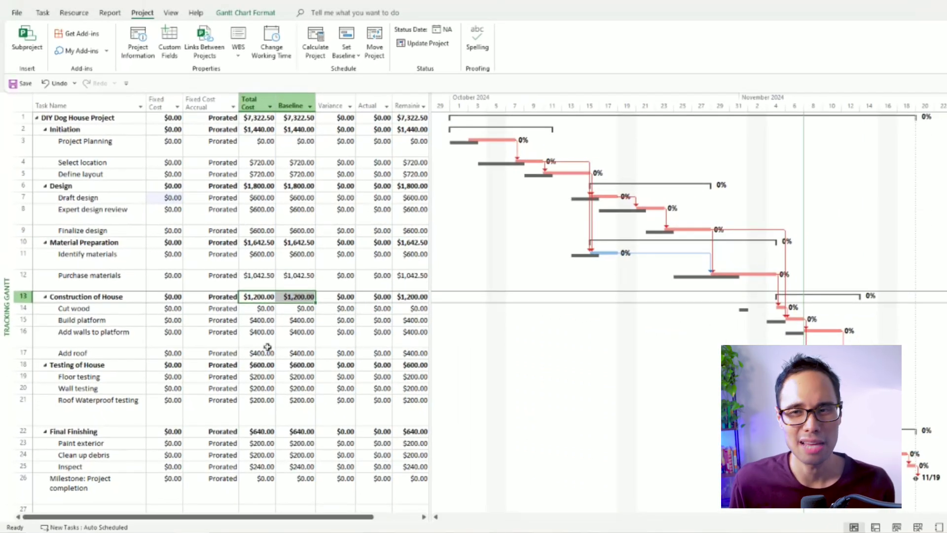
drag(258, 367, 294, 365)
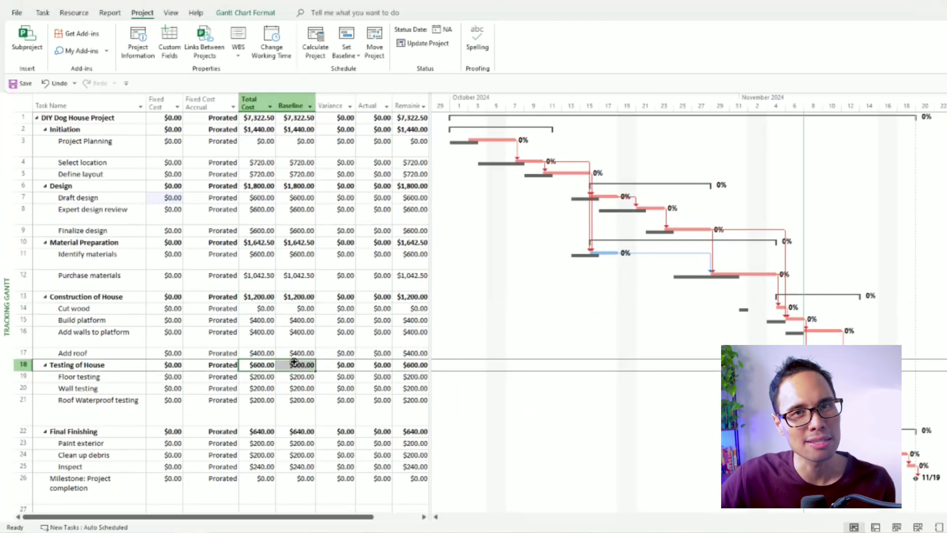
drag(260, 430, 296, 431)
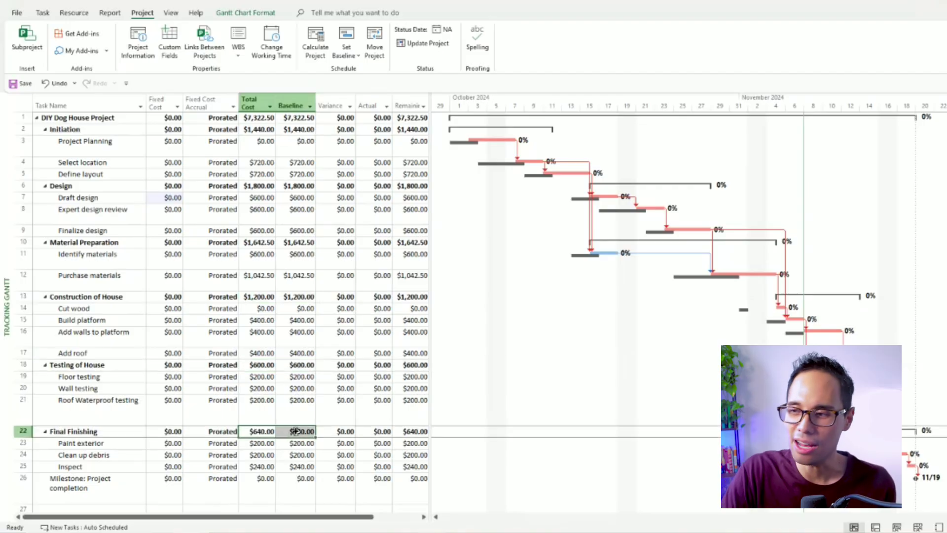
click(257, 185)
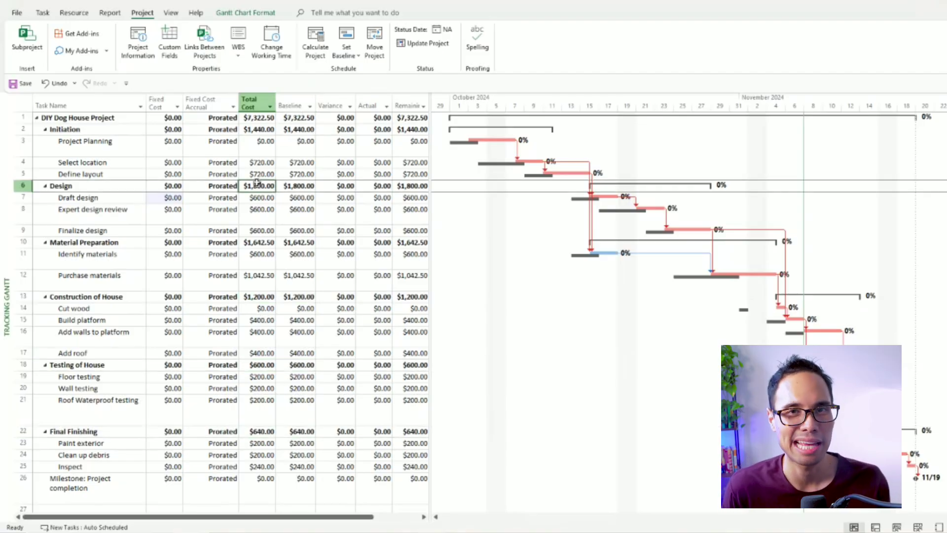